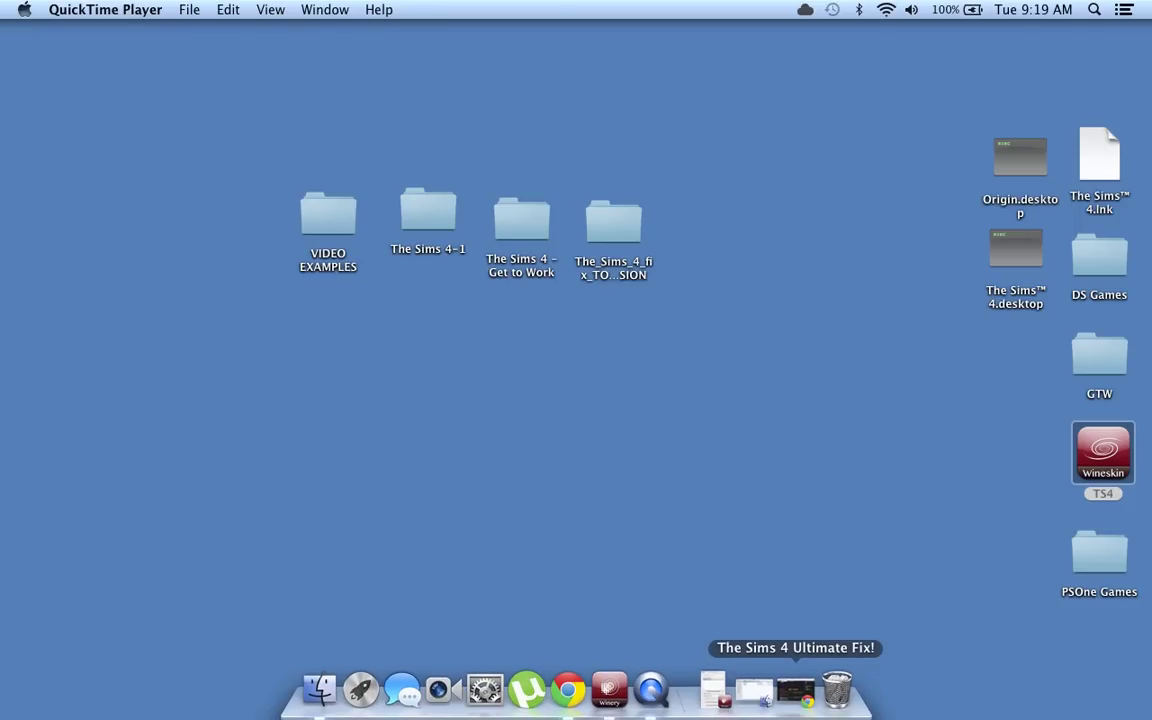
Review the browser pages for the game downloads, The Sims 4 Ultimate Fix and Wineskin Winery 1.7, and minimize the browser
click(775, 690)
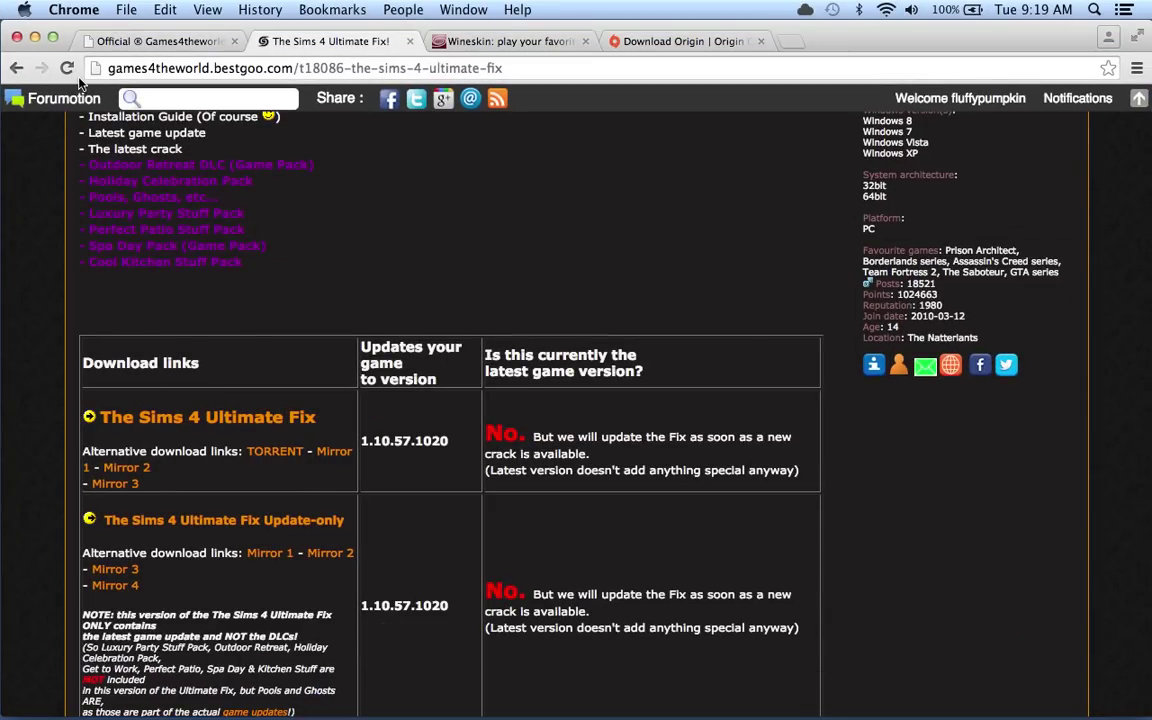
click(178, 46)
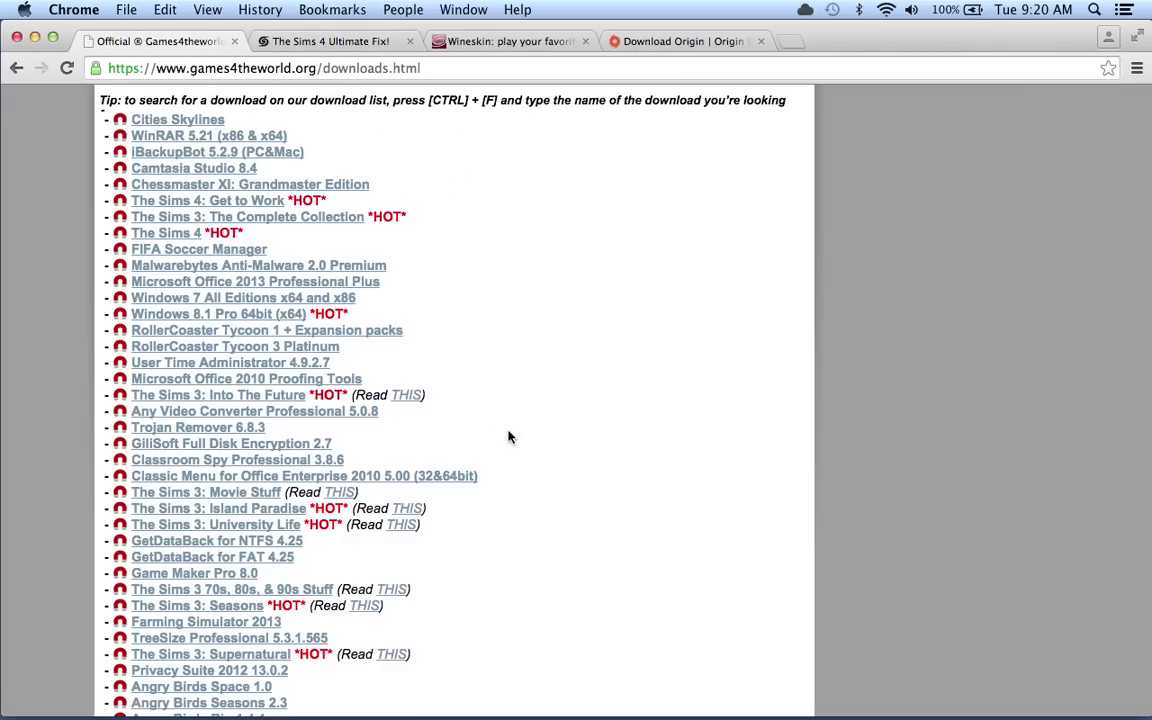
click(336, 45)
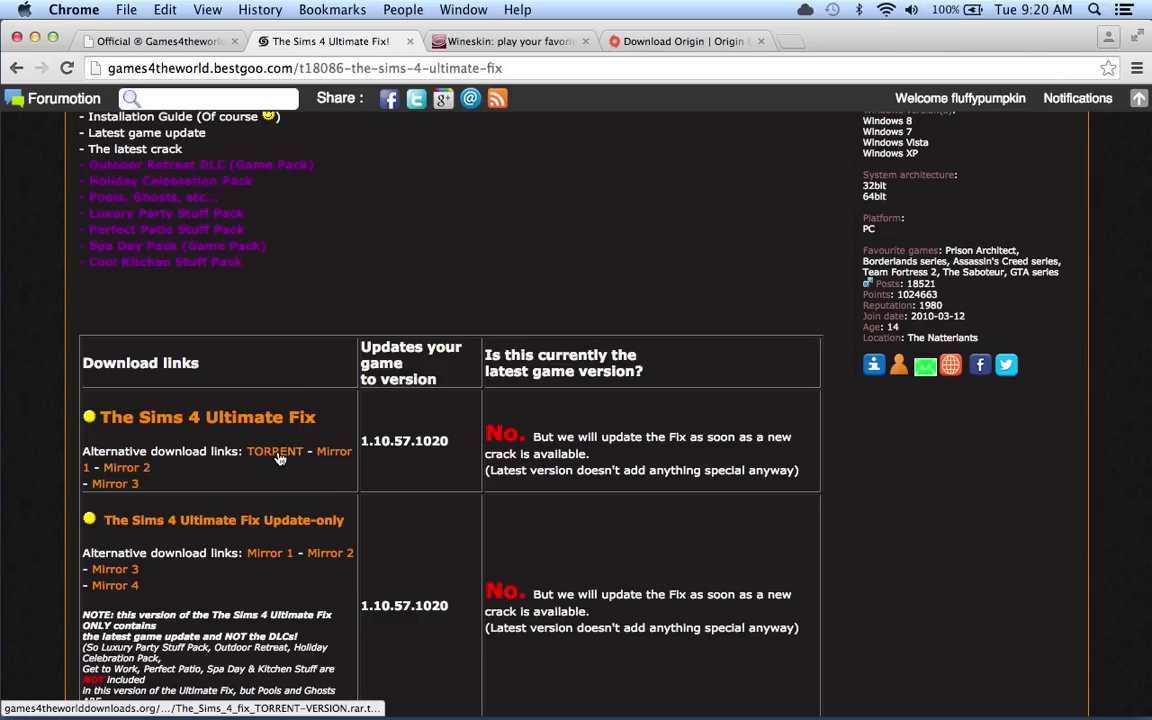
click(490, 43)
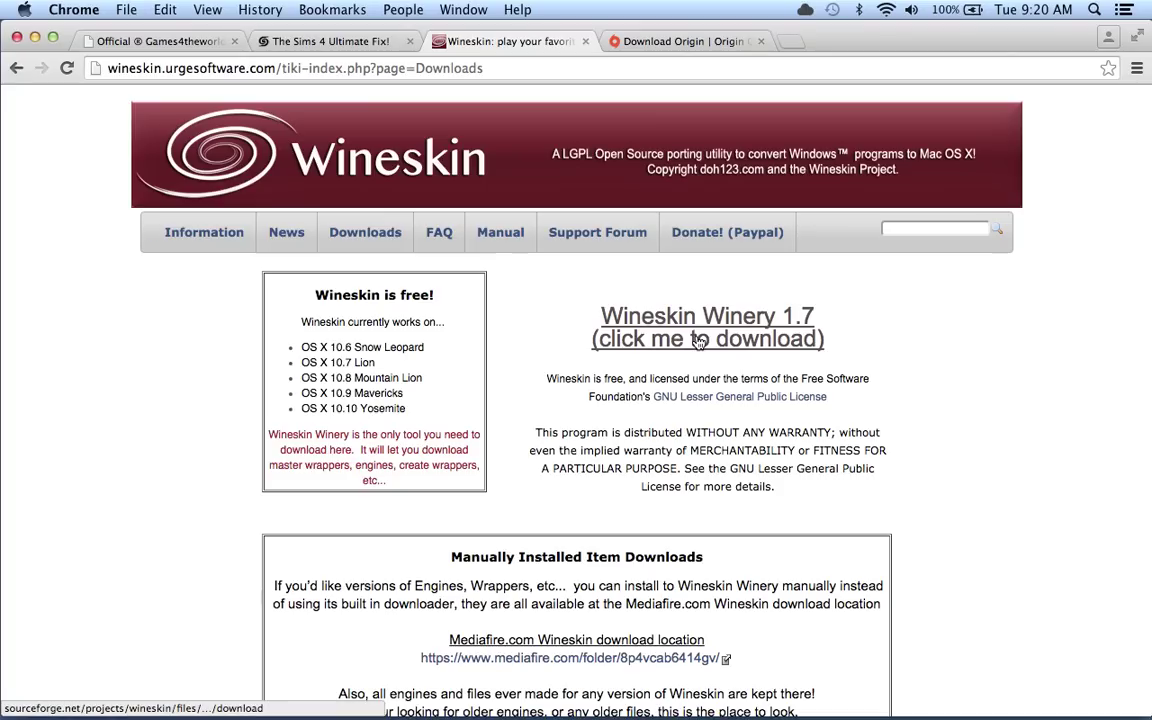
click(35, 37)
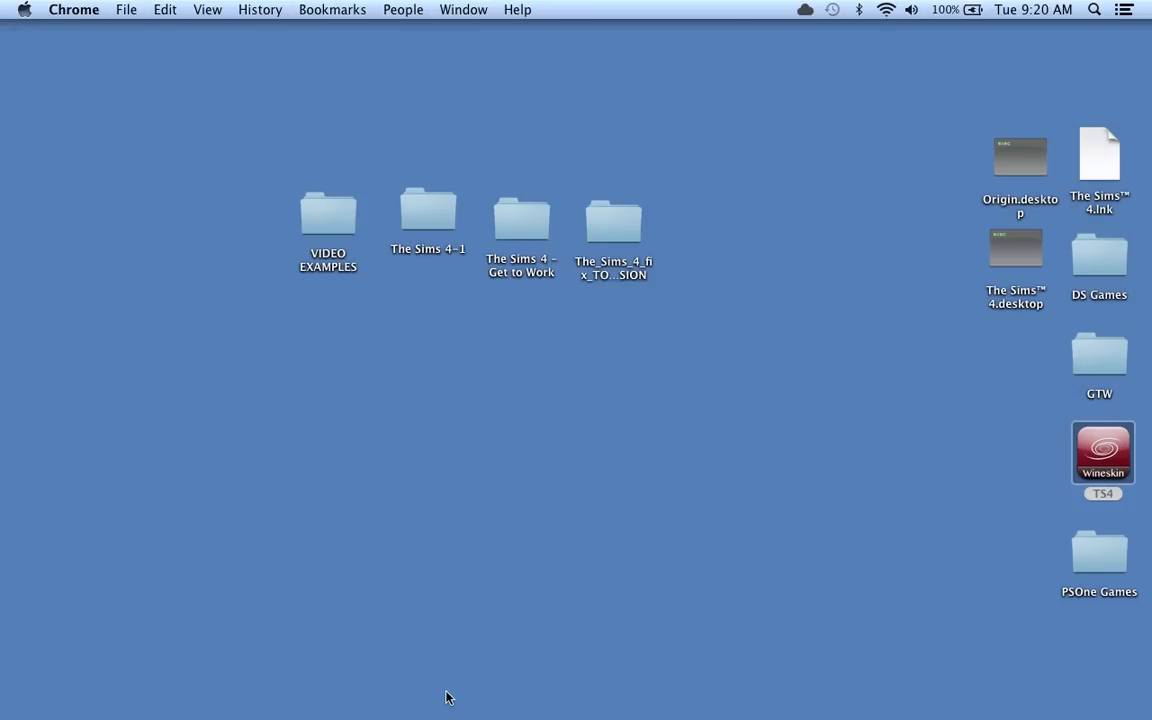
Switch to Wineskin Winery and view the list of engines available to add, leaving without installing one
mouse_move(505, 692)
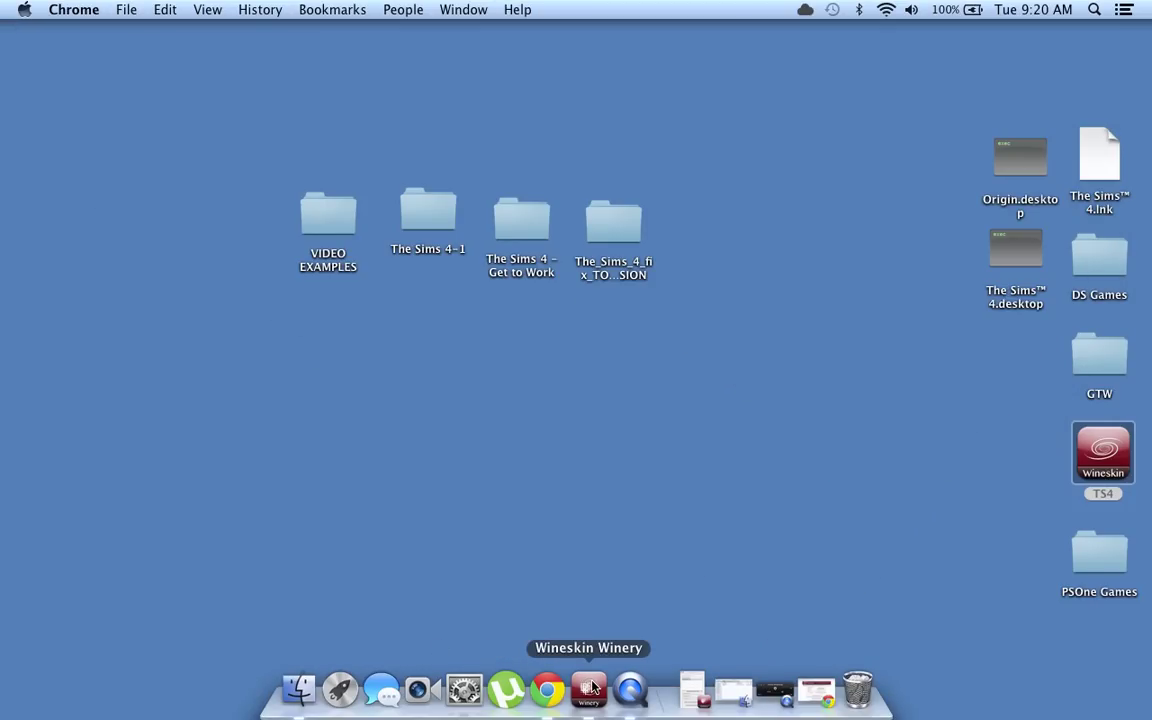
click(590, 688)
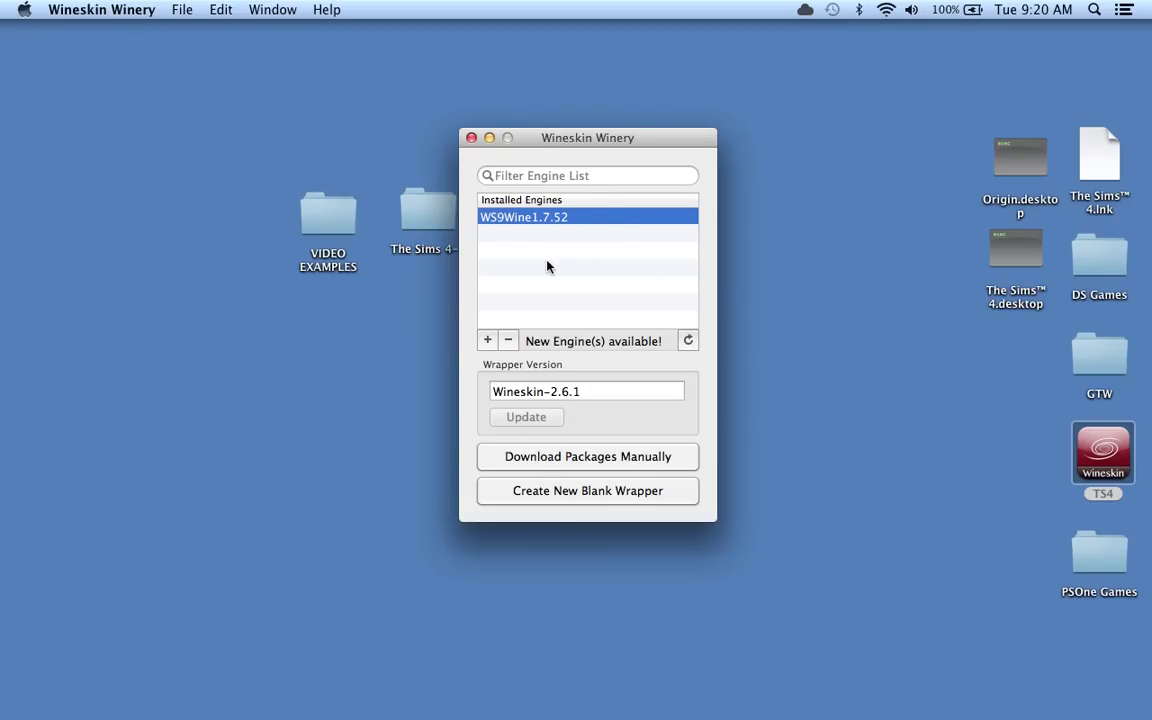
click(488, 344)
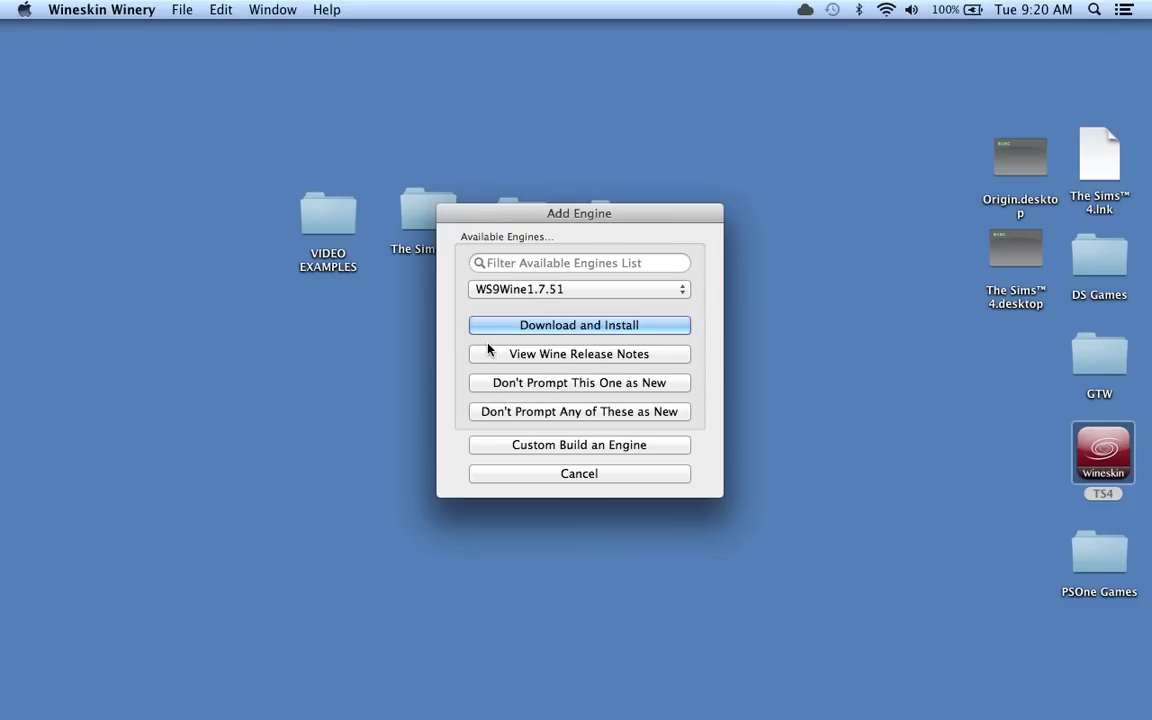
click(548, 292)
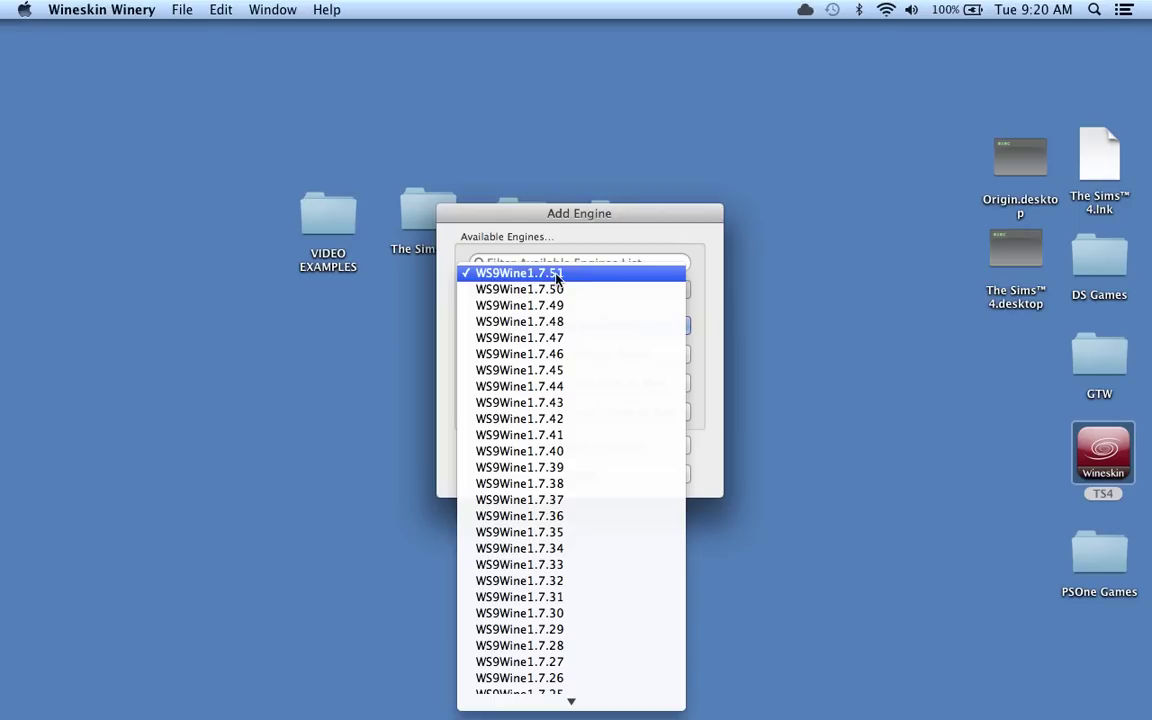
click(679, 250)
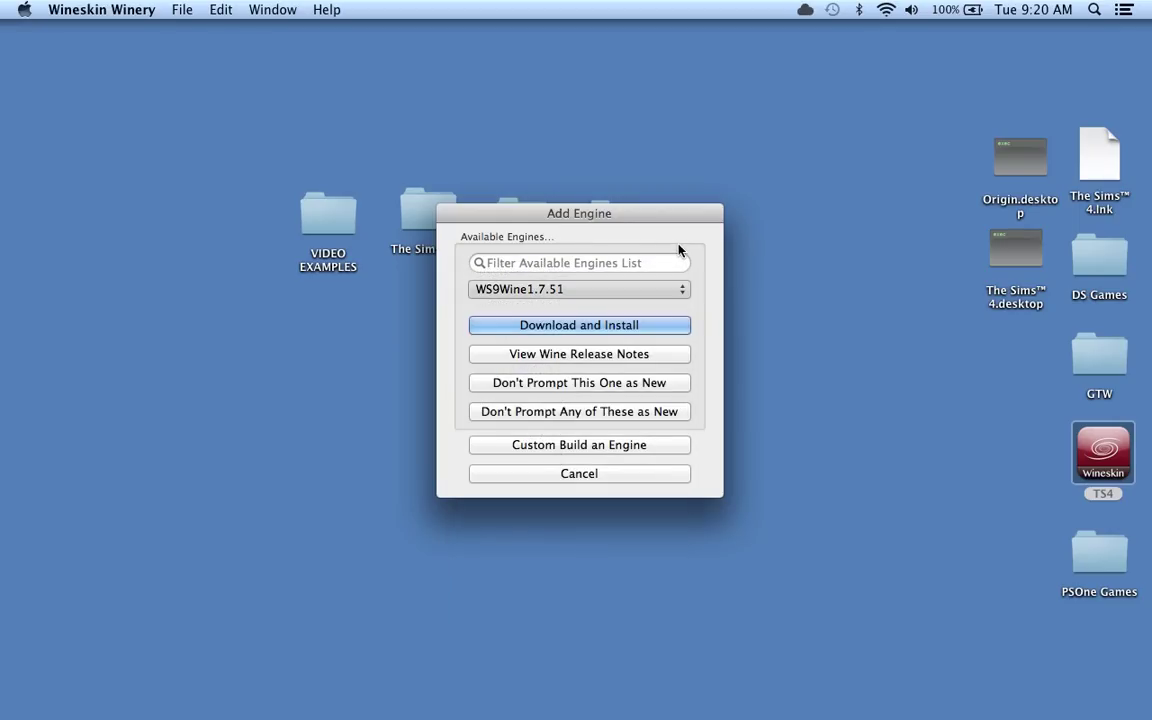
click(597, 474)
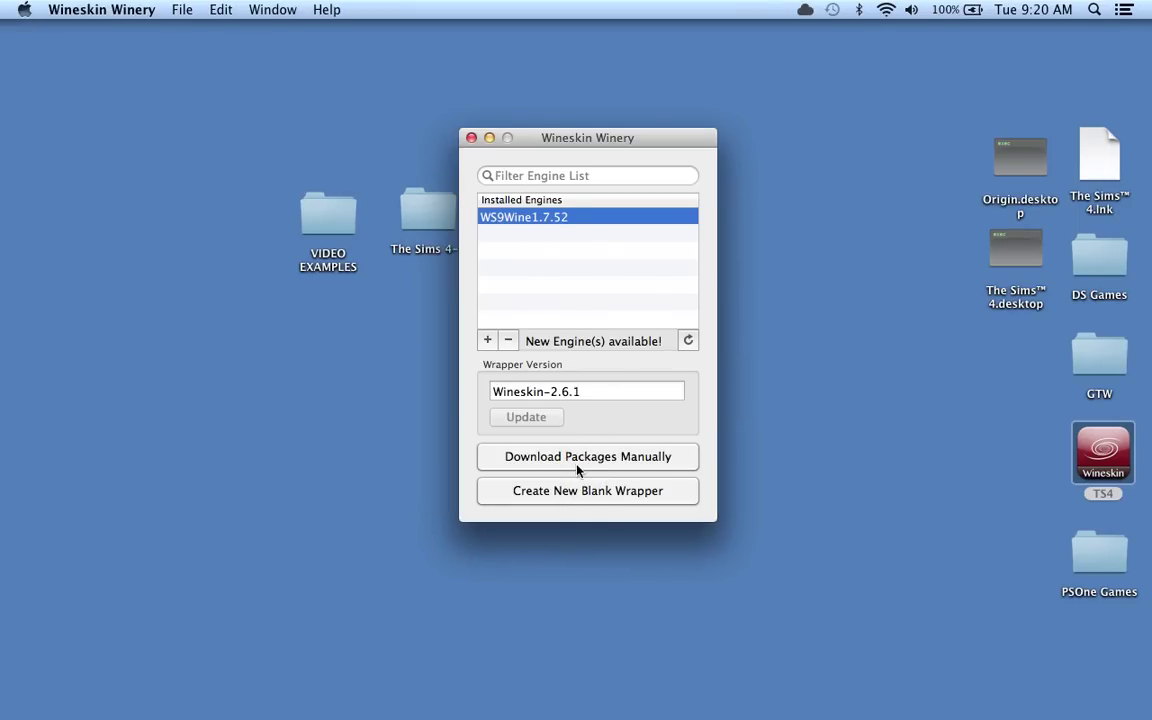
click(589, 494)
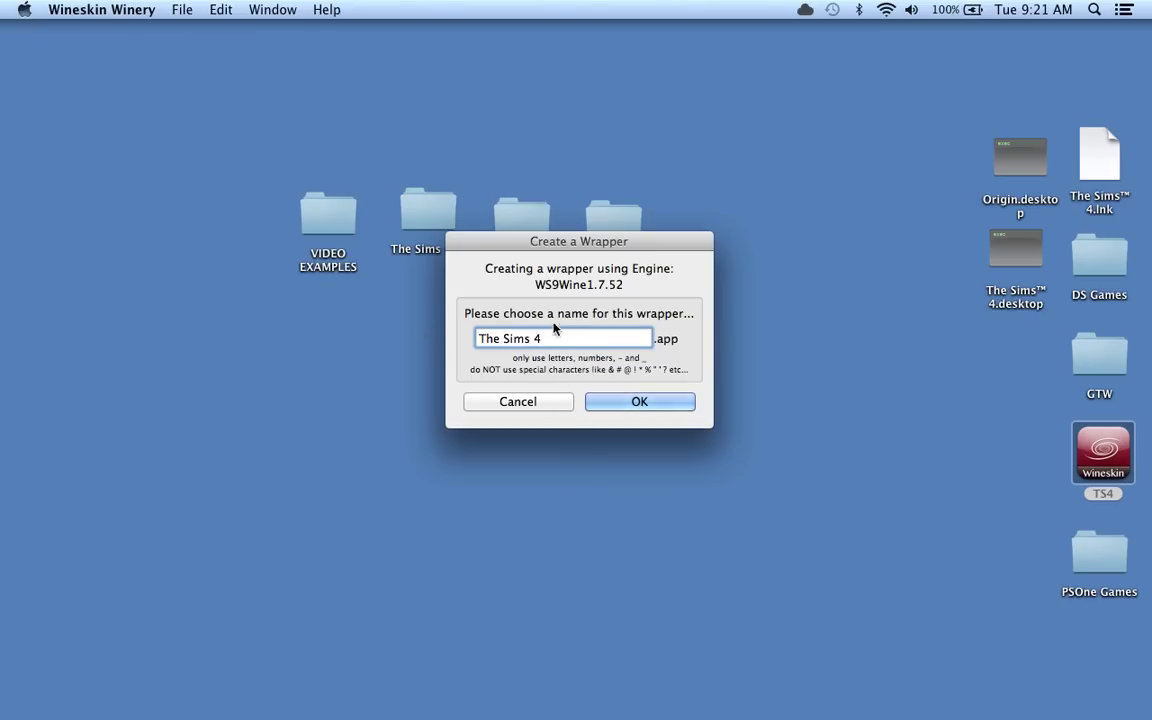
click(537, 413)
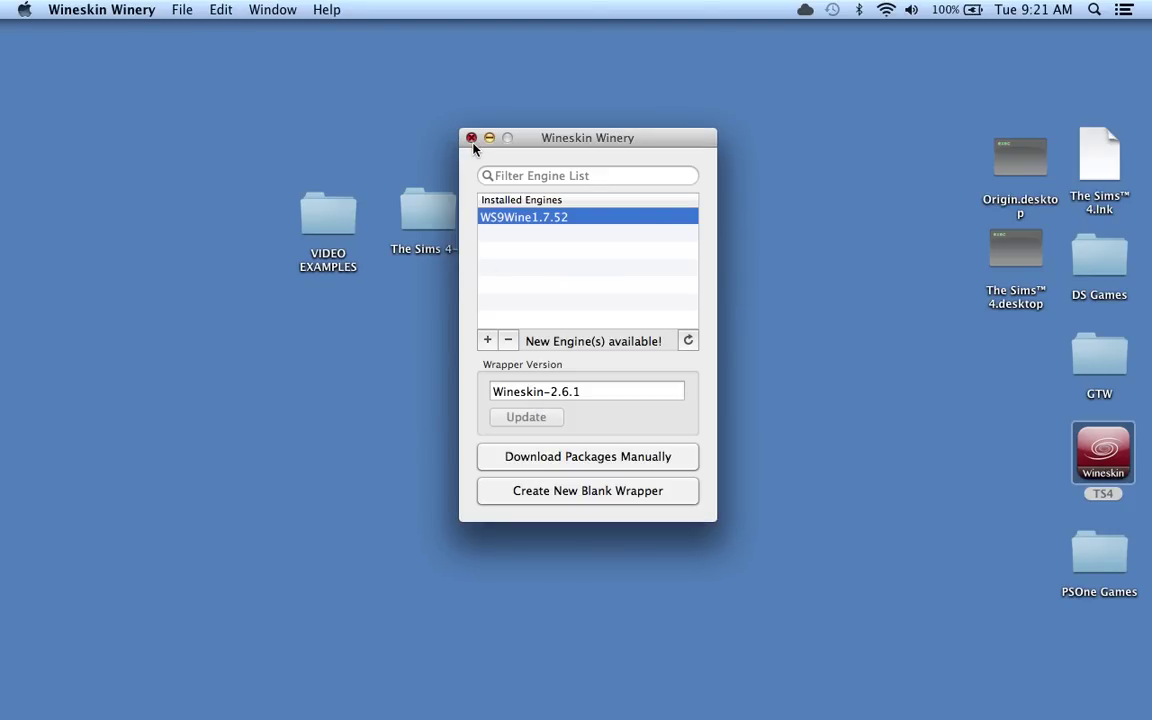
click(472, 139)
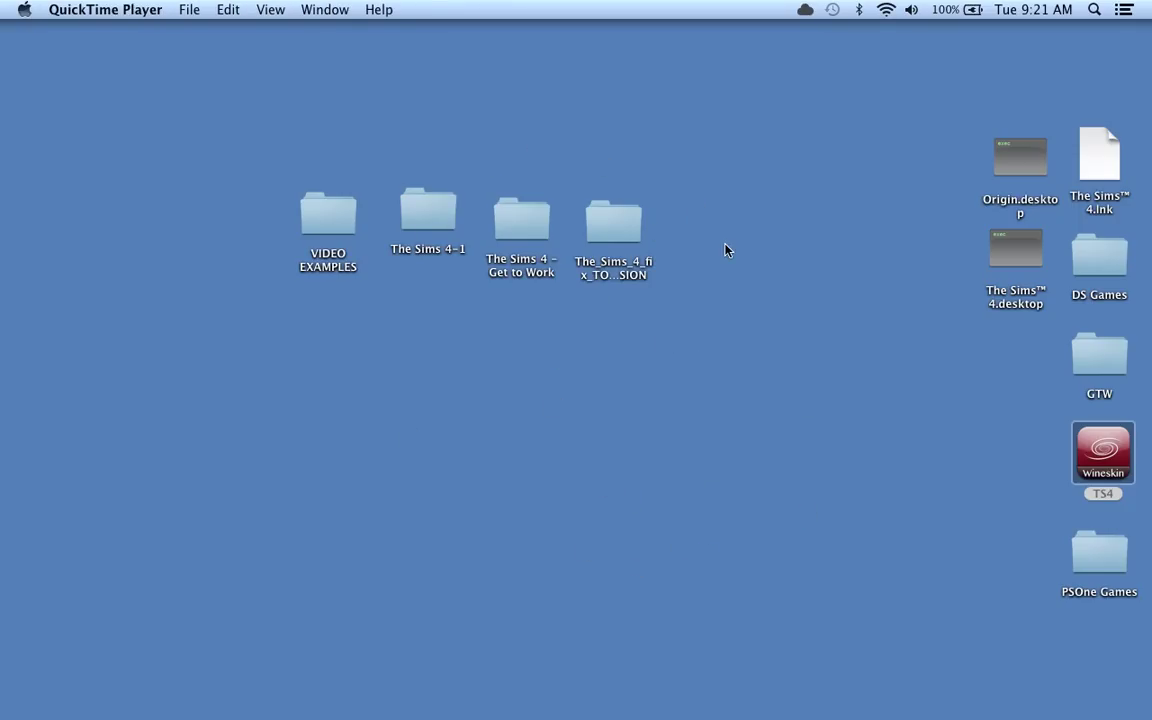
Launch the existing wrapper named The Sims 4 from the installed applications
mouse_move(286, 699)
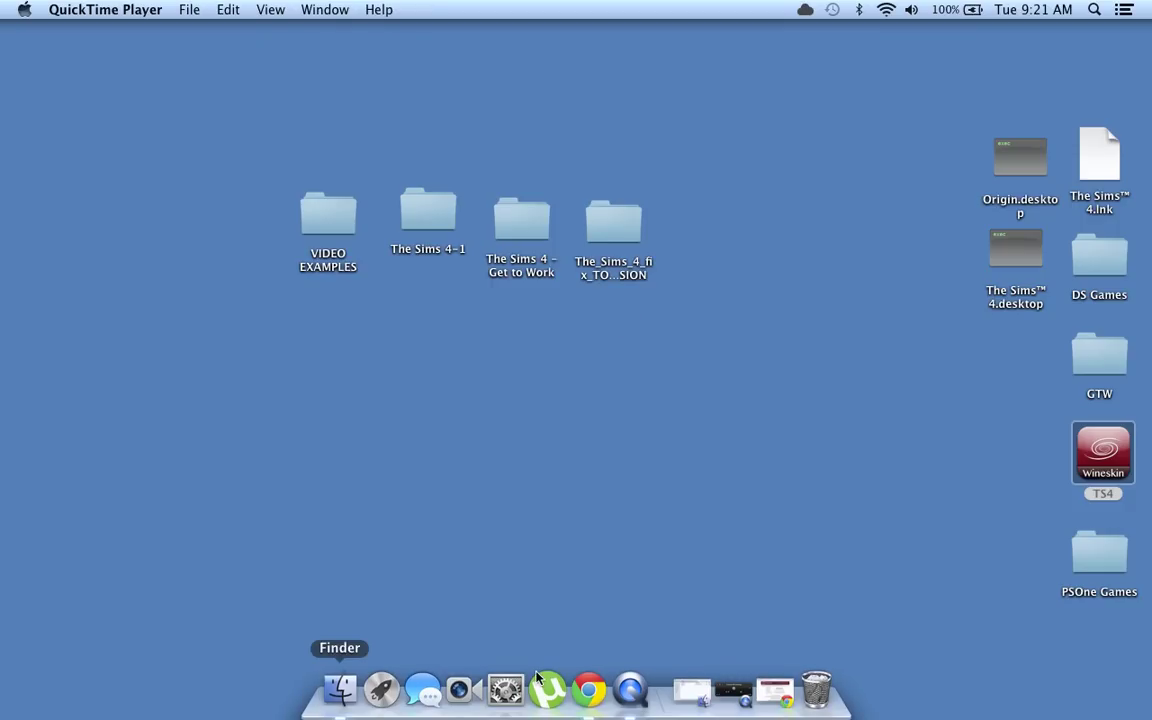
click(383, 692)
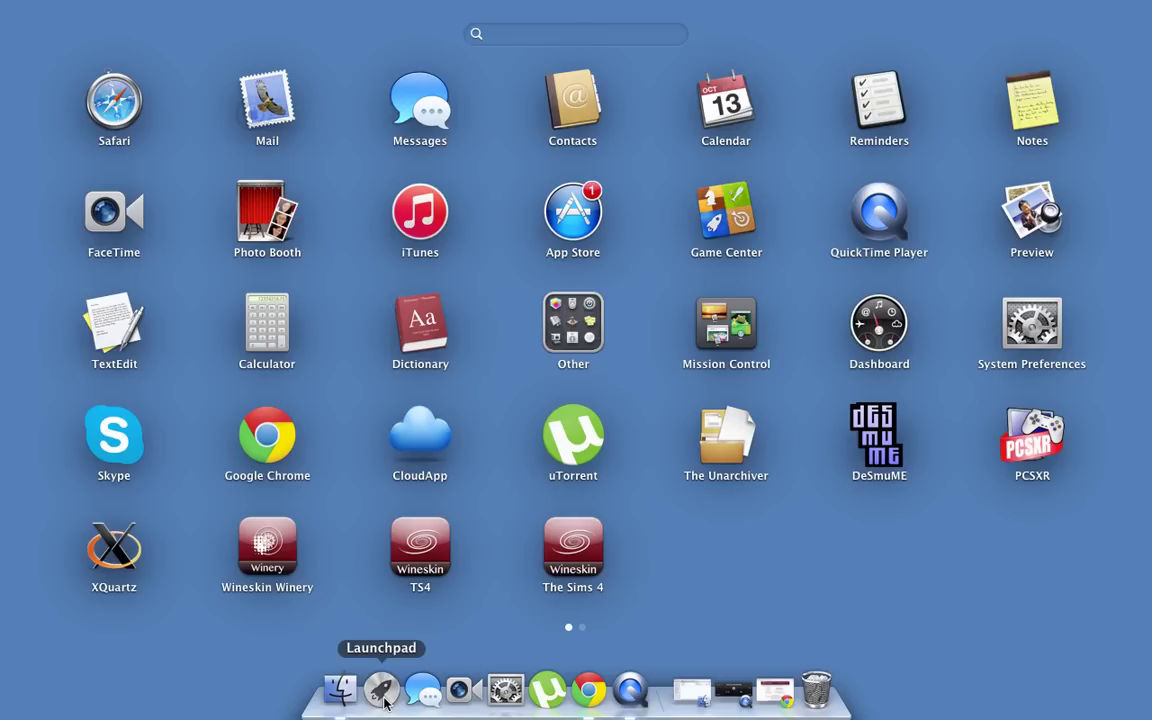
click(585, 548)
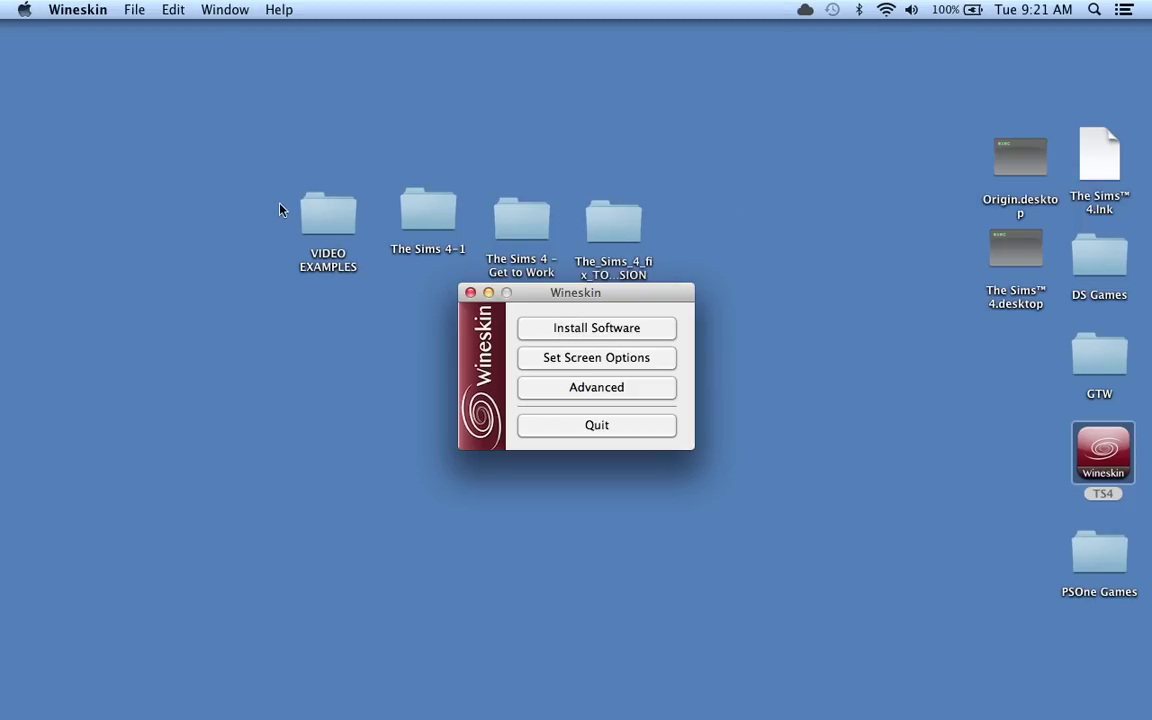
Examine the contents of the VIDEO EXAMPLES and The Sims 4-1 folders on the desktop, closing each one after viewing
double_click(336, 218)
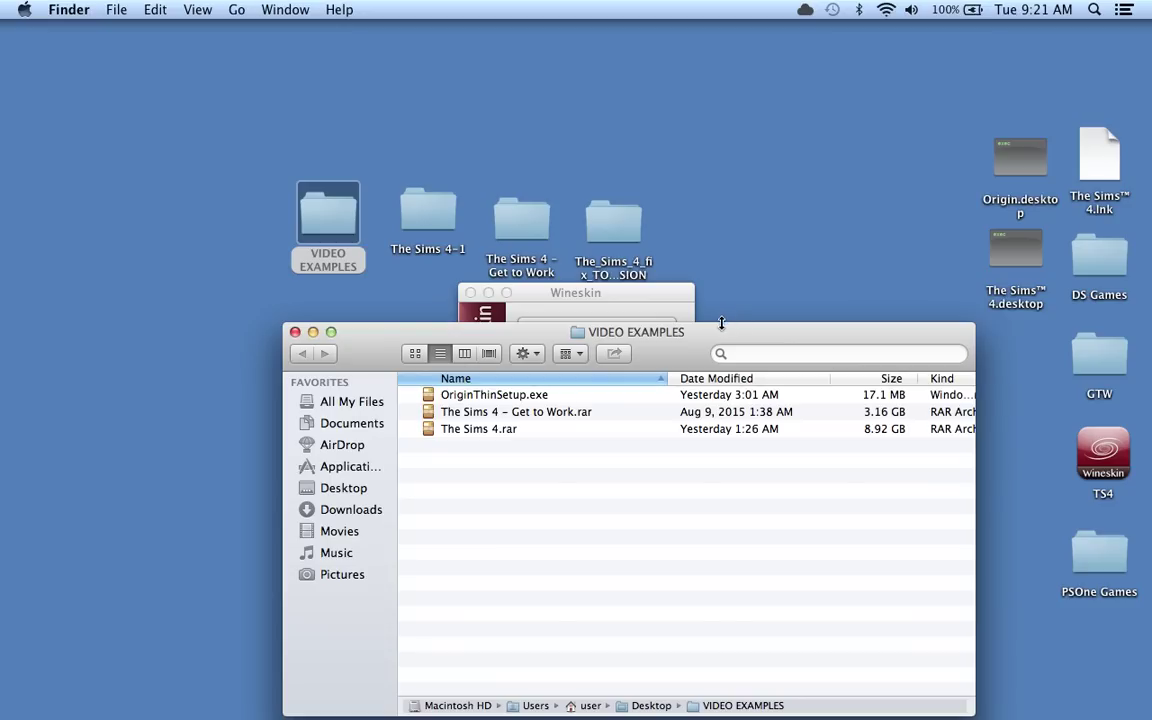
drag(722, 338, 674, 234)
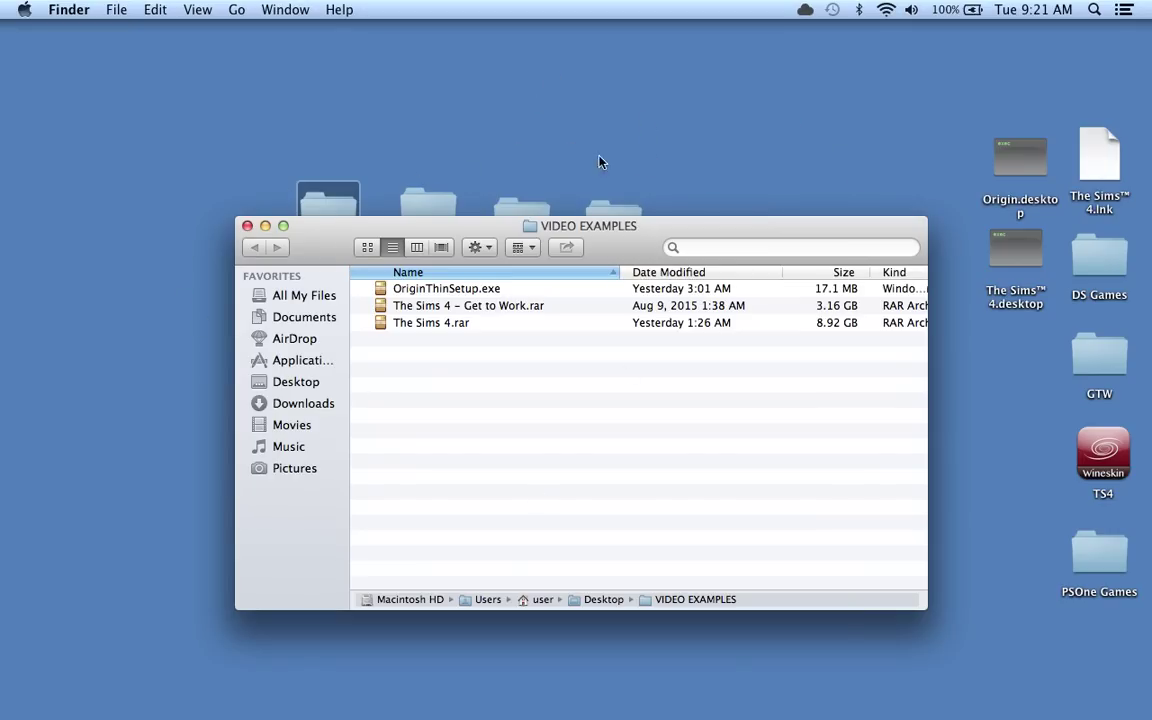
click(247, 226)
click(310, 206)
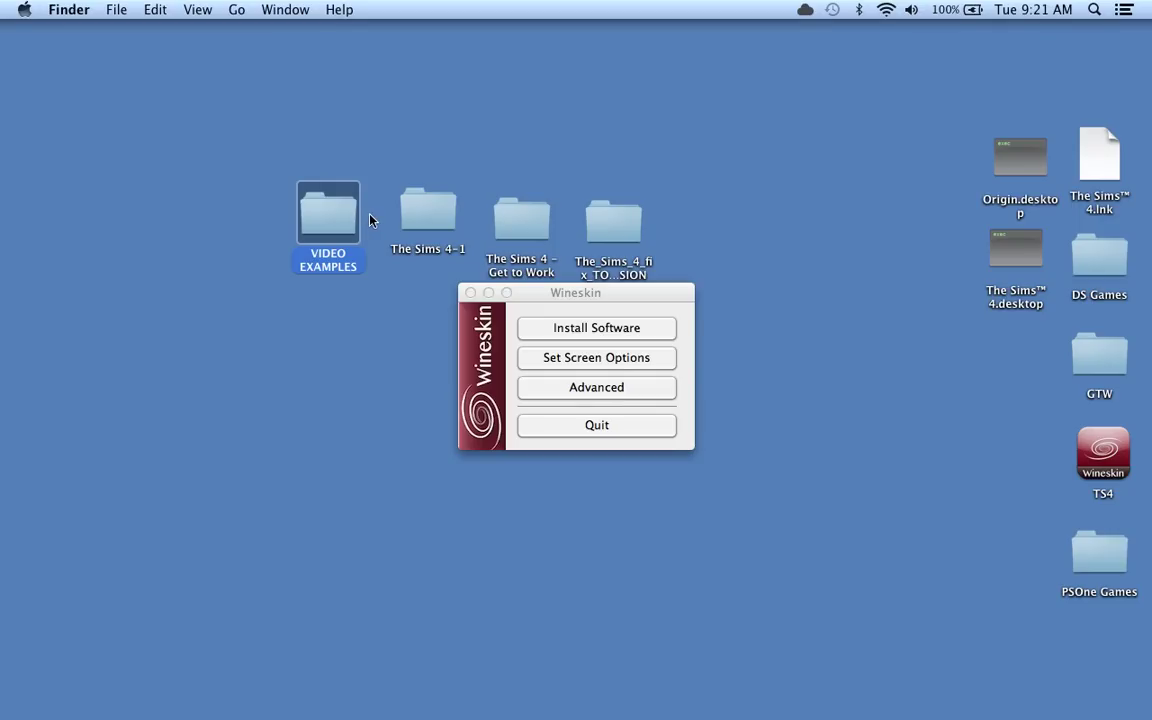
double_click(430, 216)
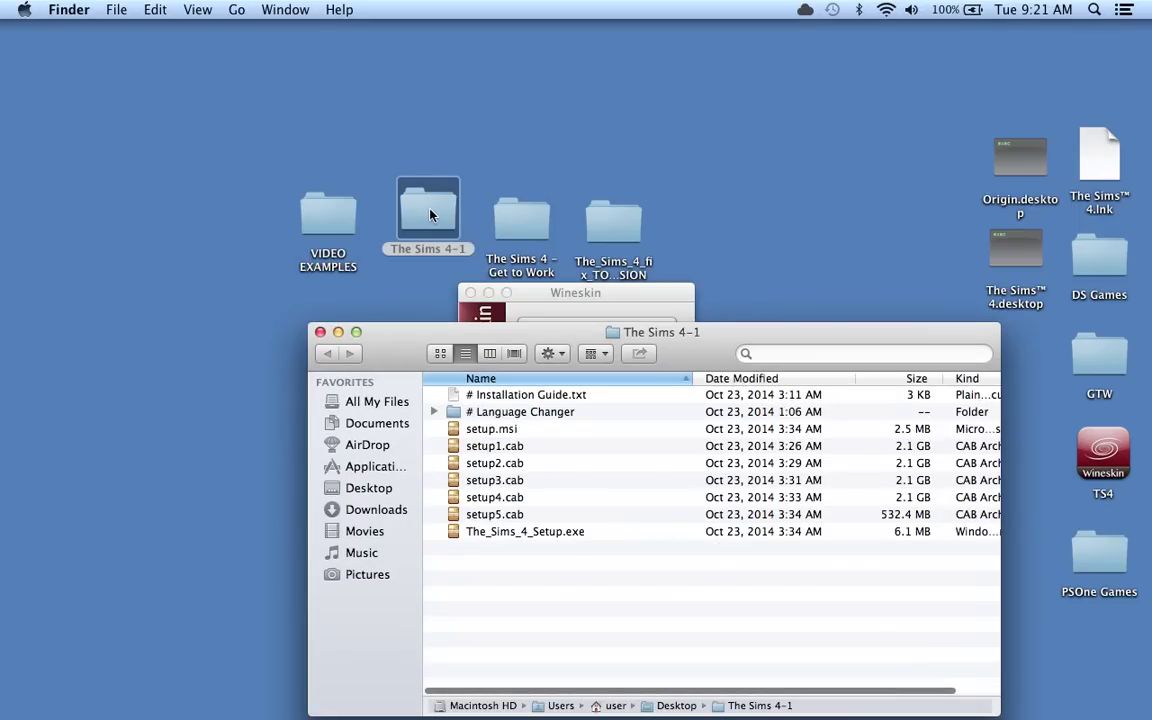
click(320, 332)
Start a software installation in the wrapper using The_Sims_4_Setup.exe from the desktop folder The Sims 4-1
click(553, 315)
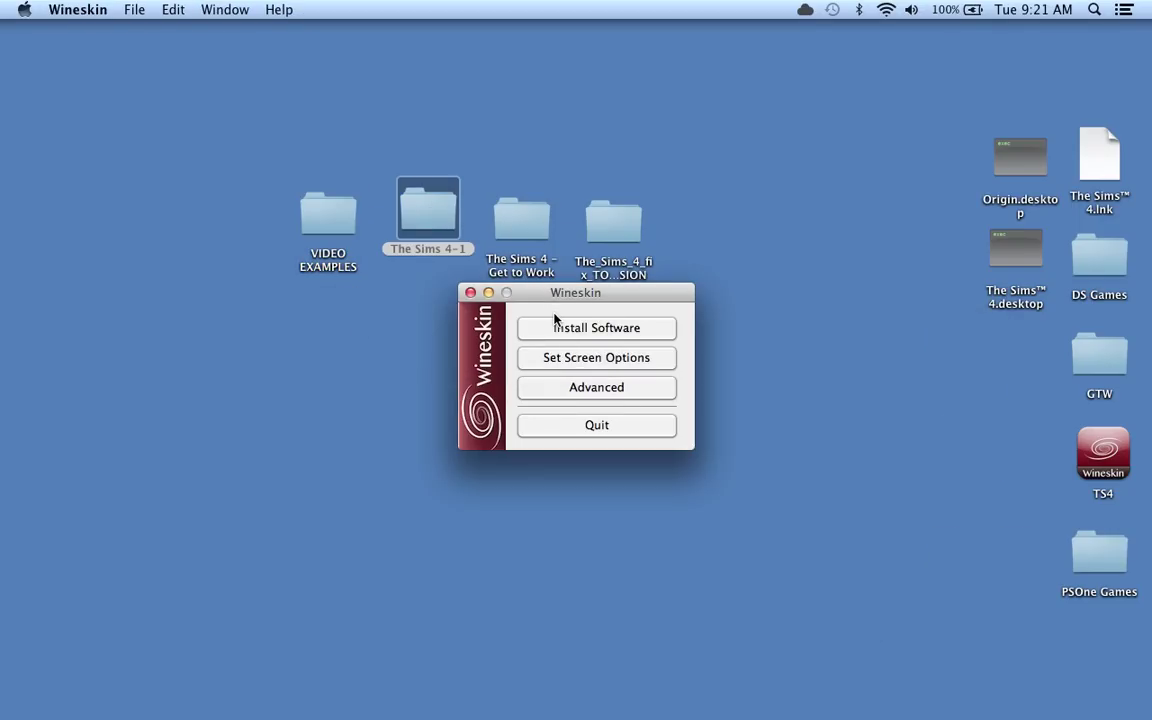
click(556, 329)
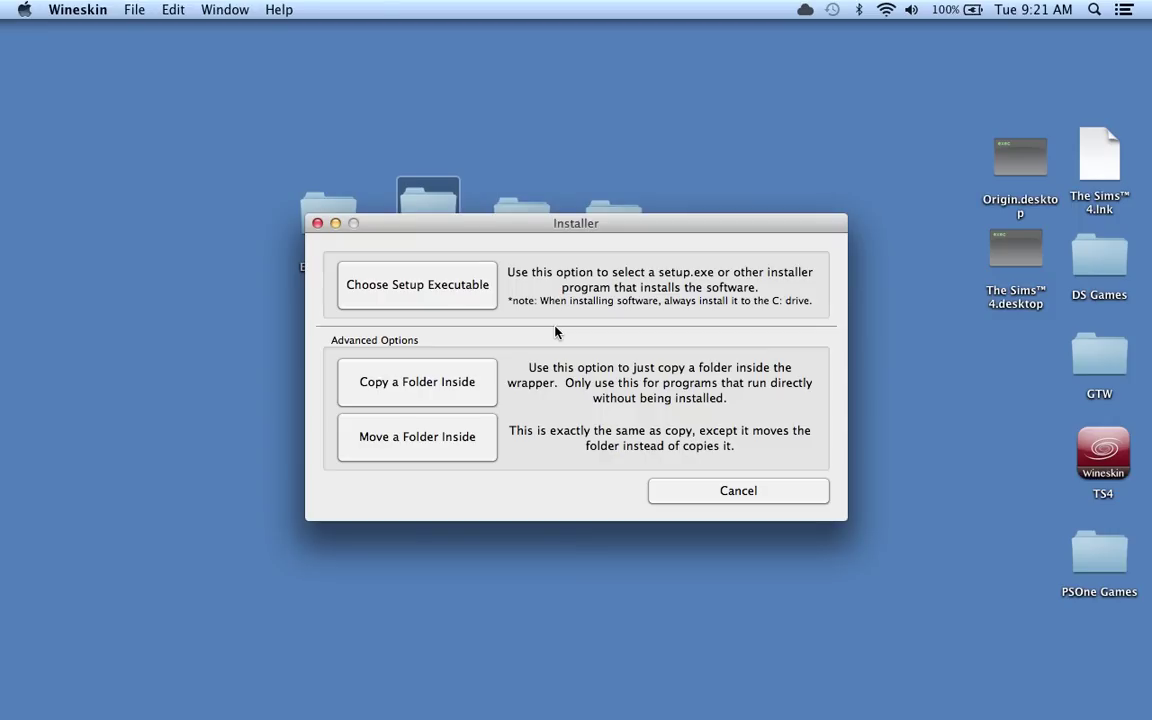
click(444, 305)
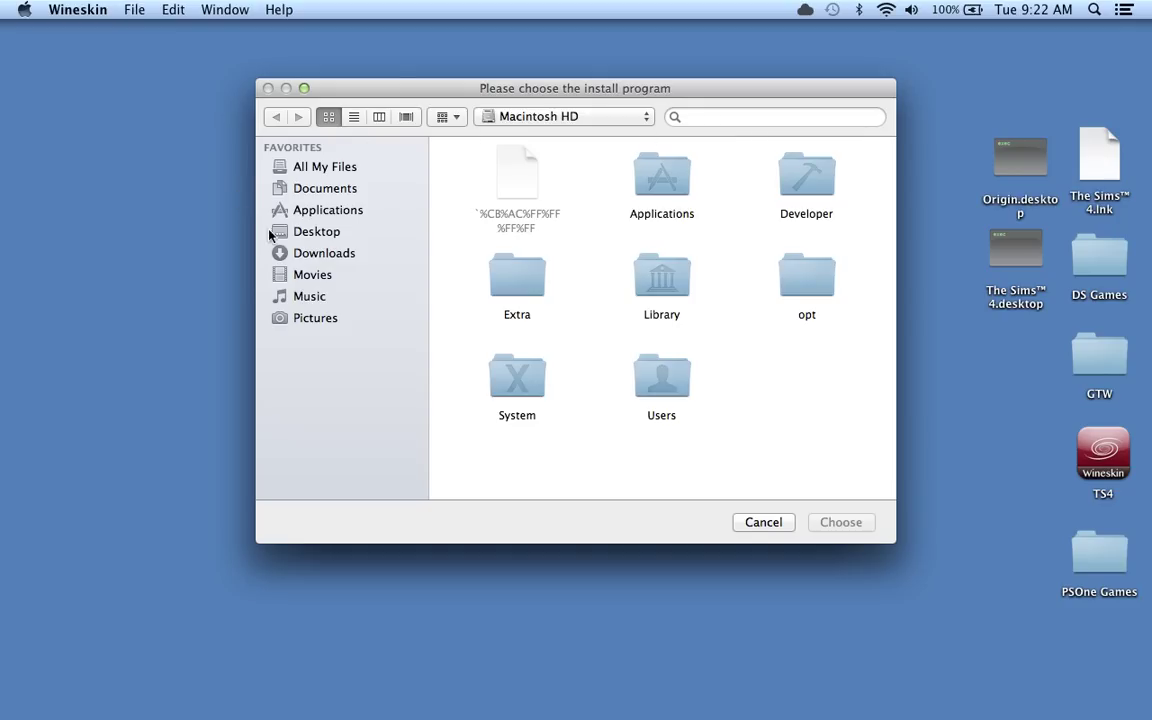
click(335, 233)
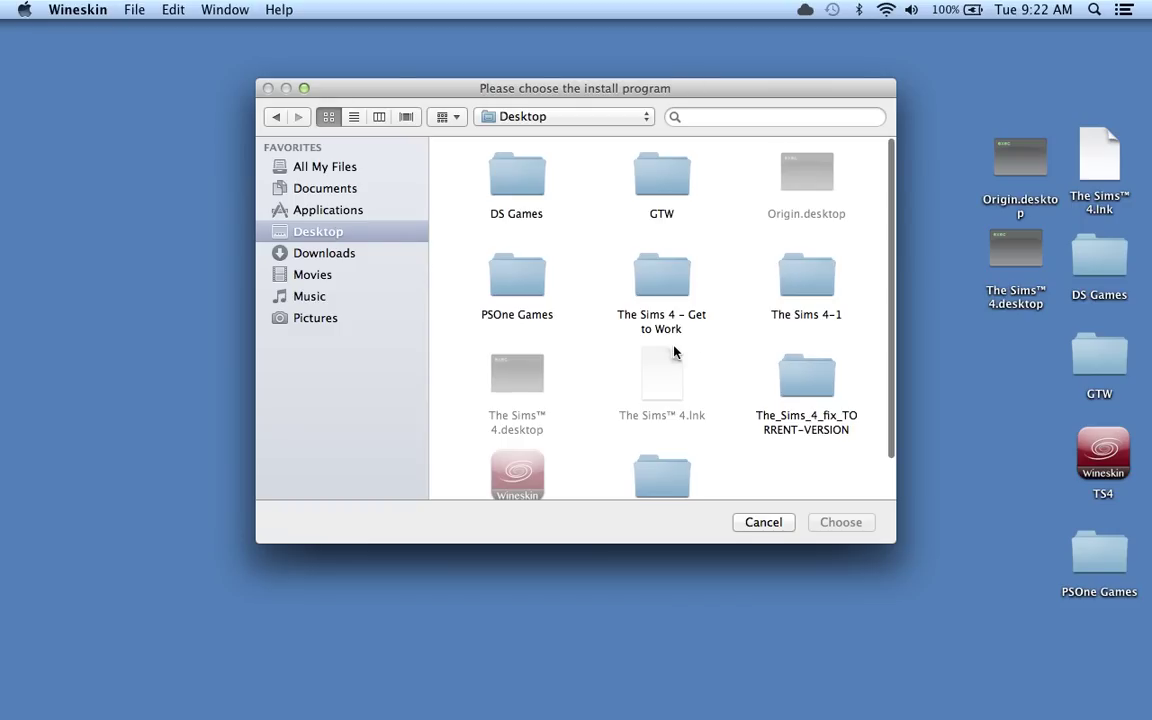
double_click(803, 279)
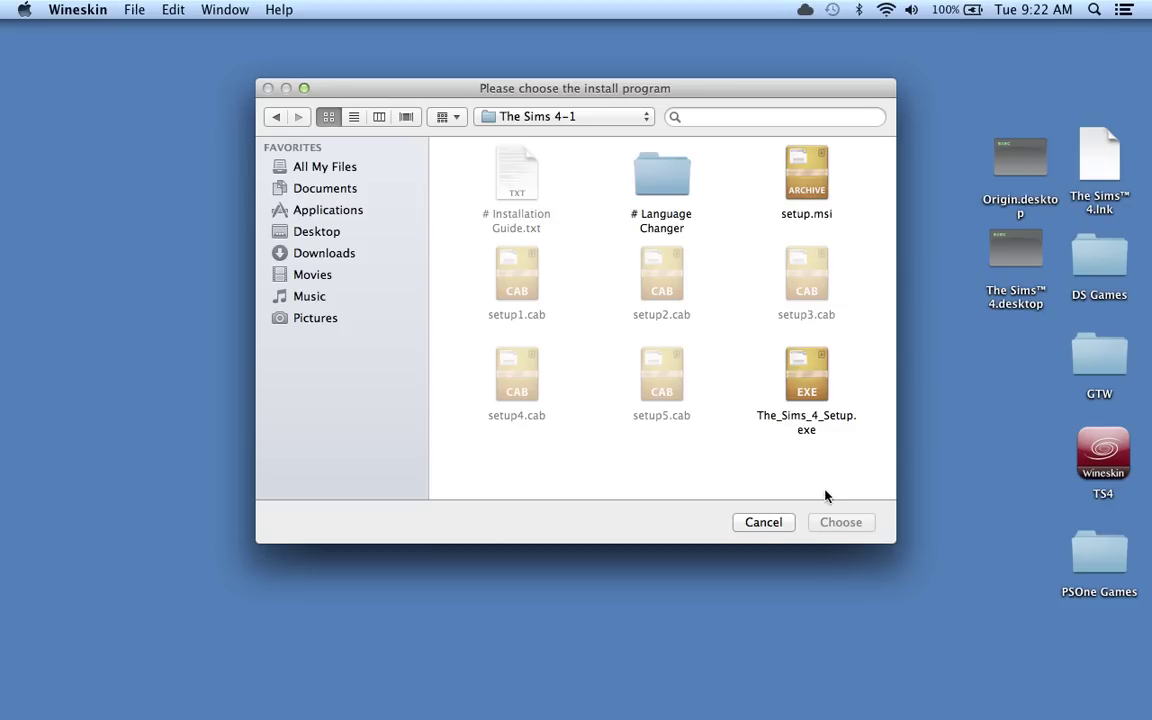
click(815, 397)
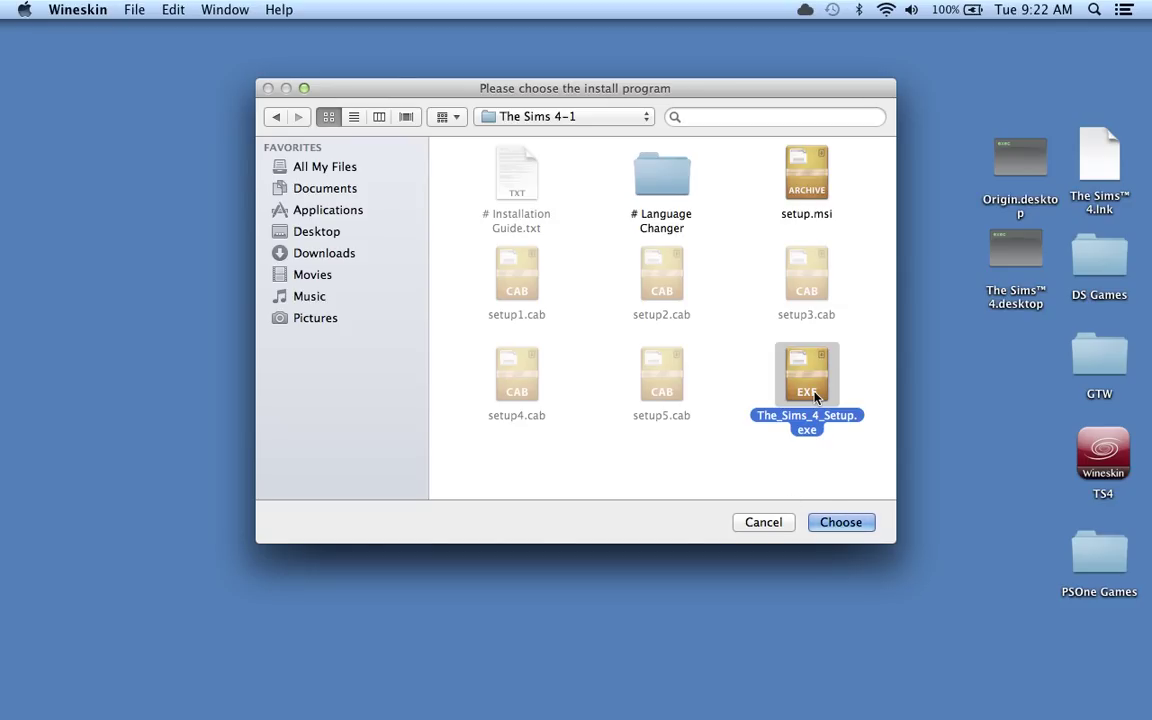
click(851, 534)
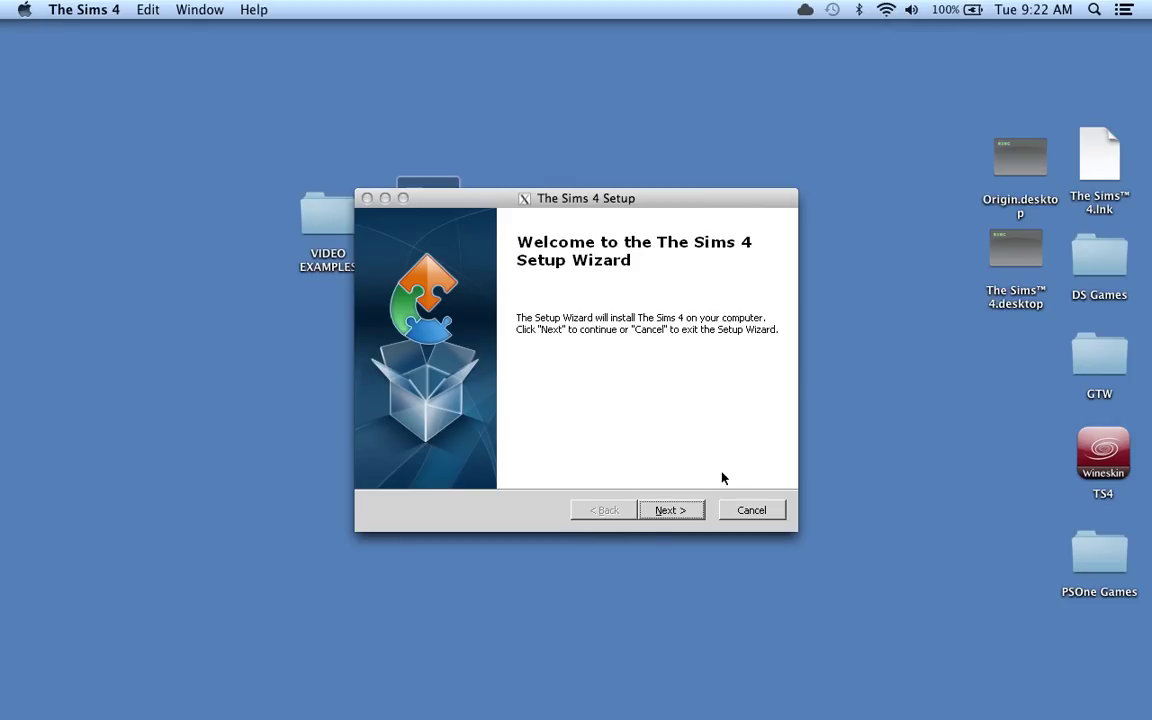
Advance The Sims 4 setup wizard to the installation folder choice, and cancel the installation and exit the wizard
click(687, 510)
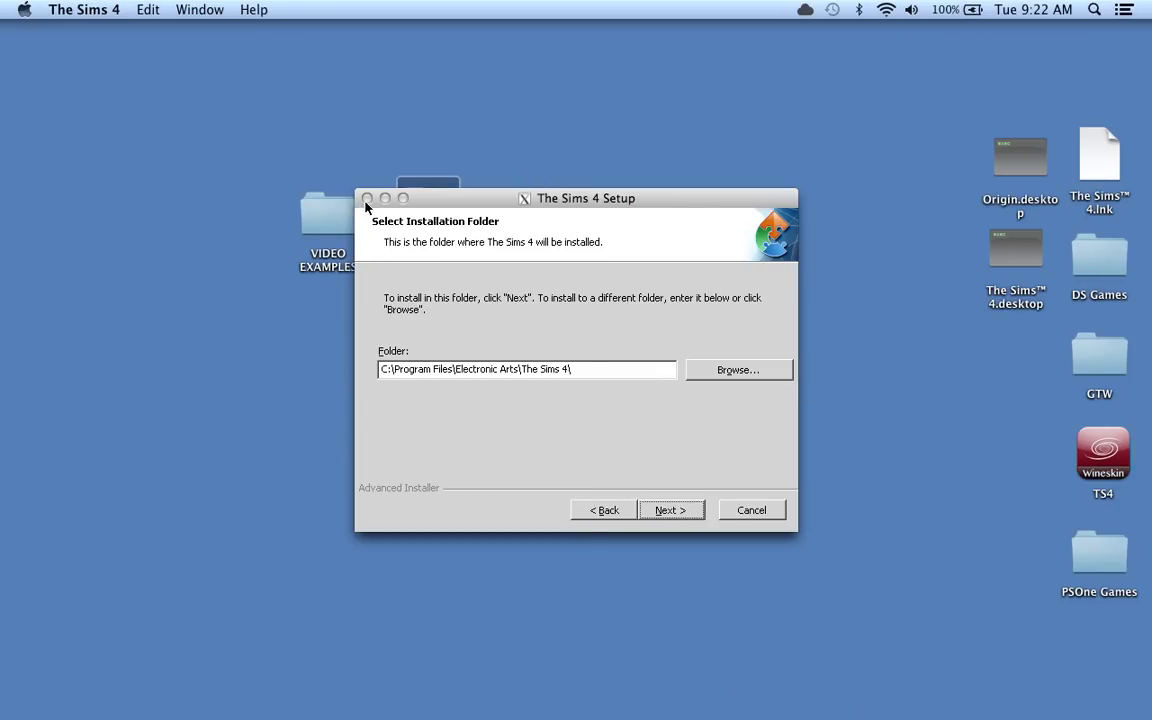
click(741, 510)
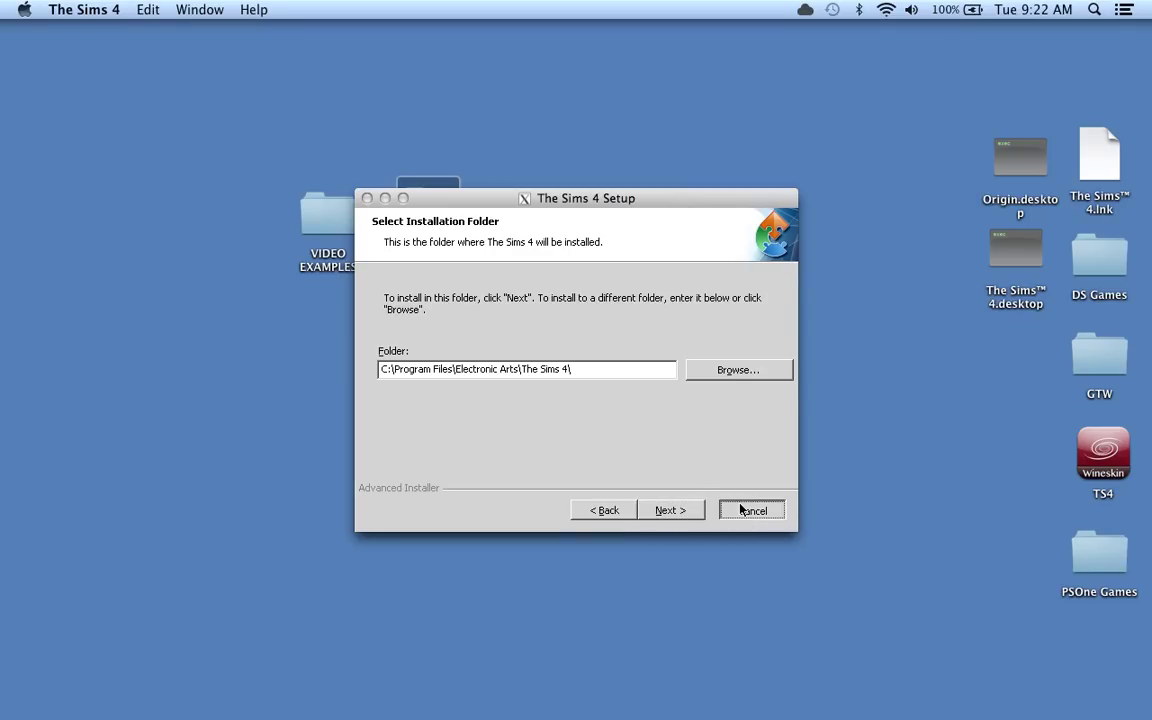
click(611, 398)
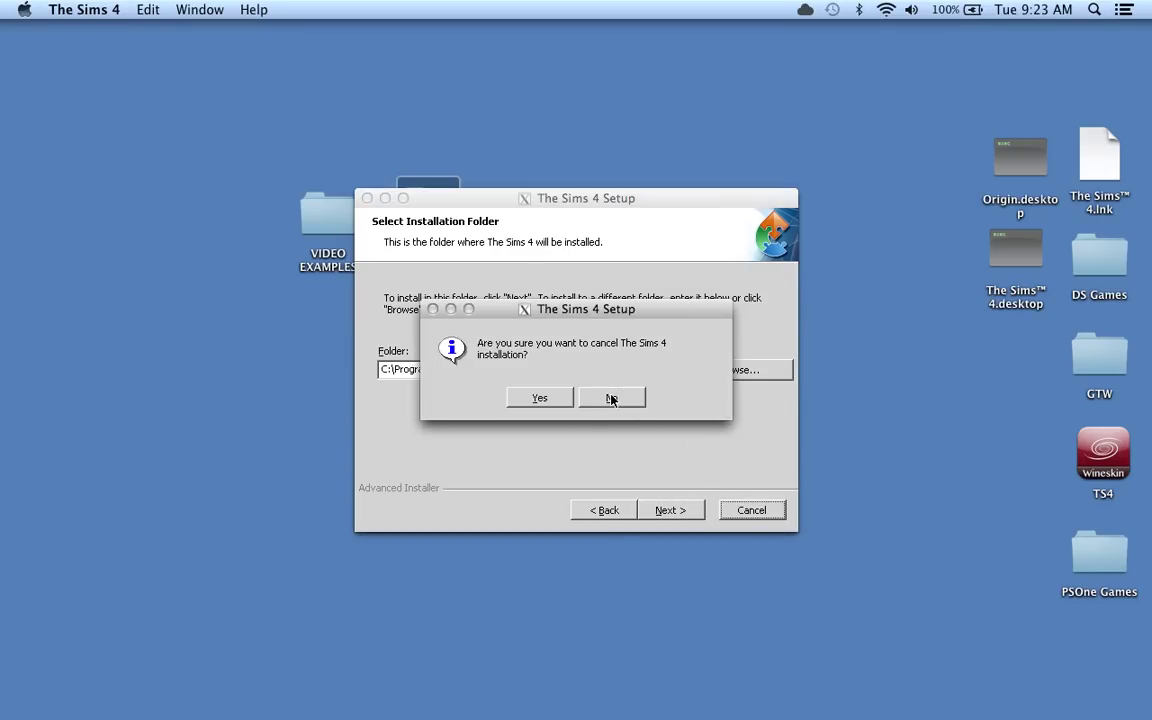
click(546, 398)
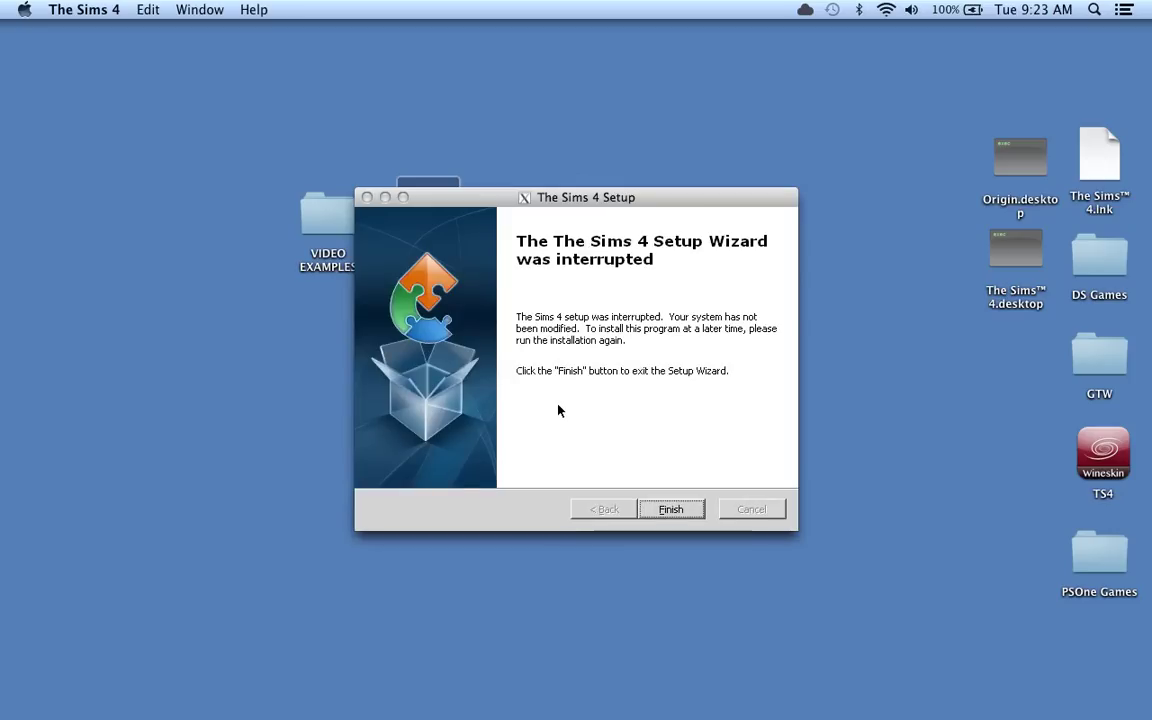
click(684, 512)
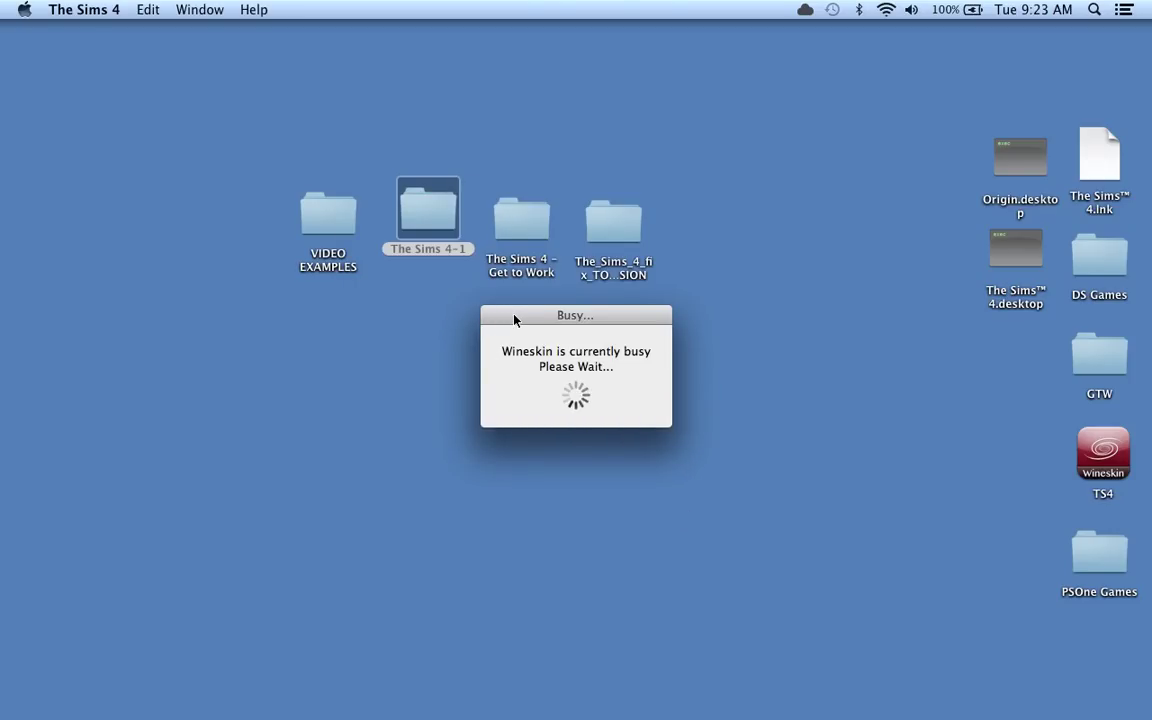
Dismiss the missing-executables alert, and close the wrapper's Installer and main Wineskin windows
drag(517, 320, 432, 324)
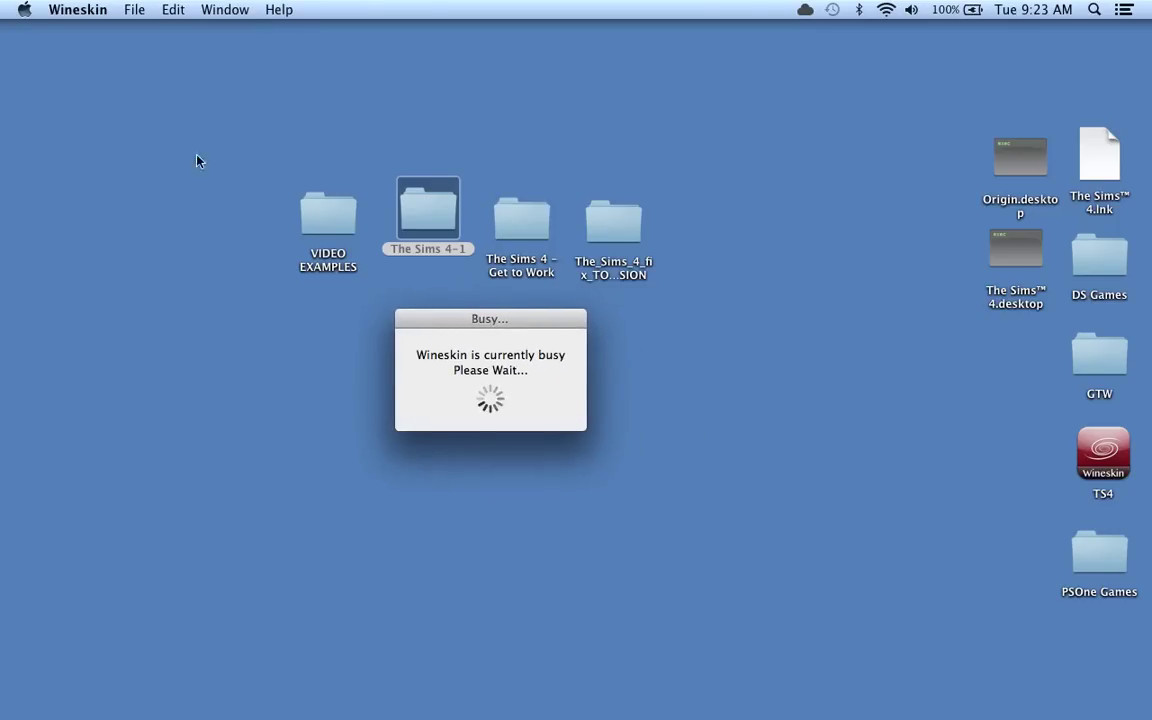
click(26, 10)
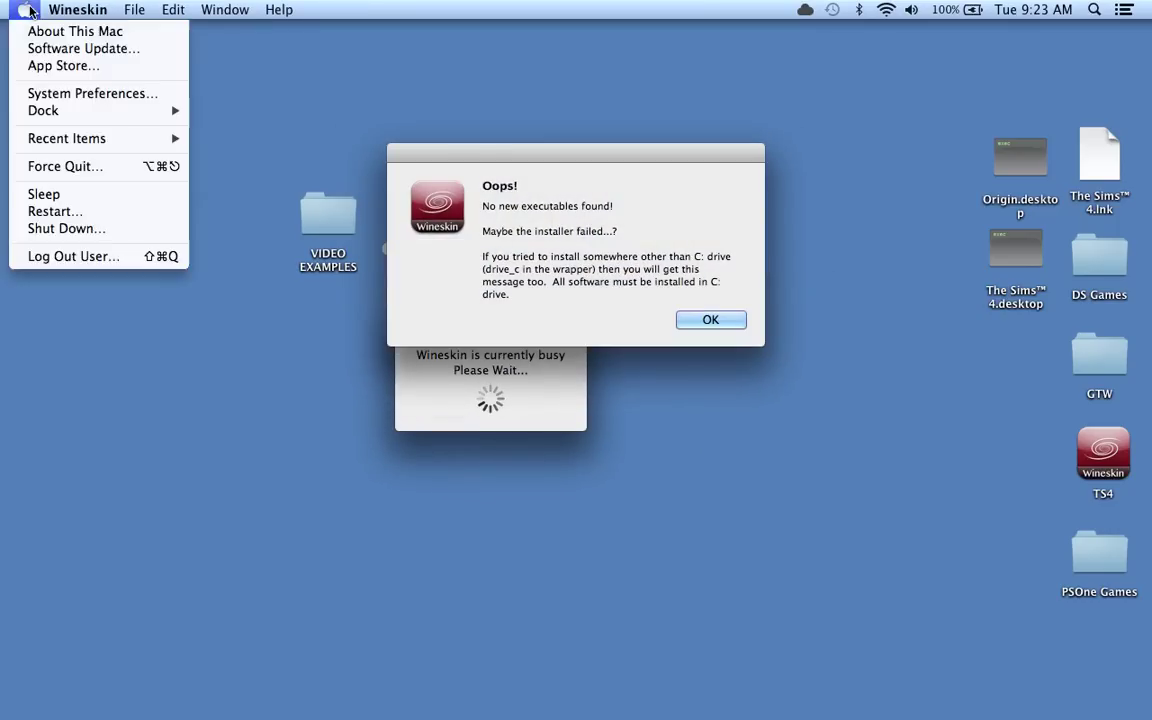
click(698, 319)
click(702, 322)
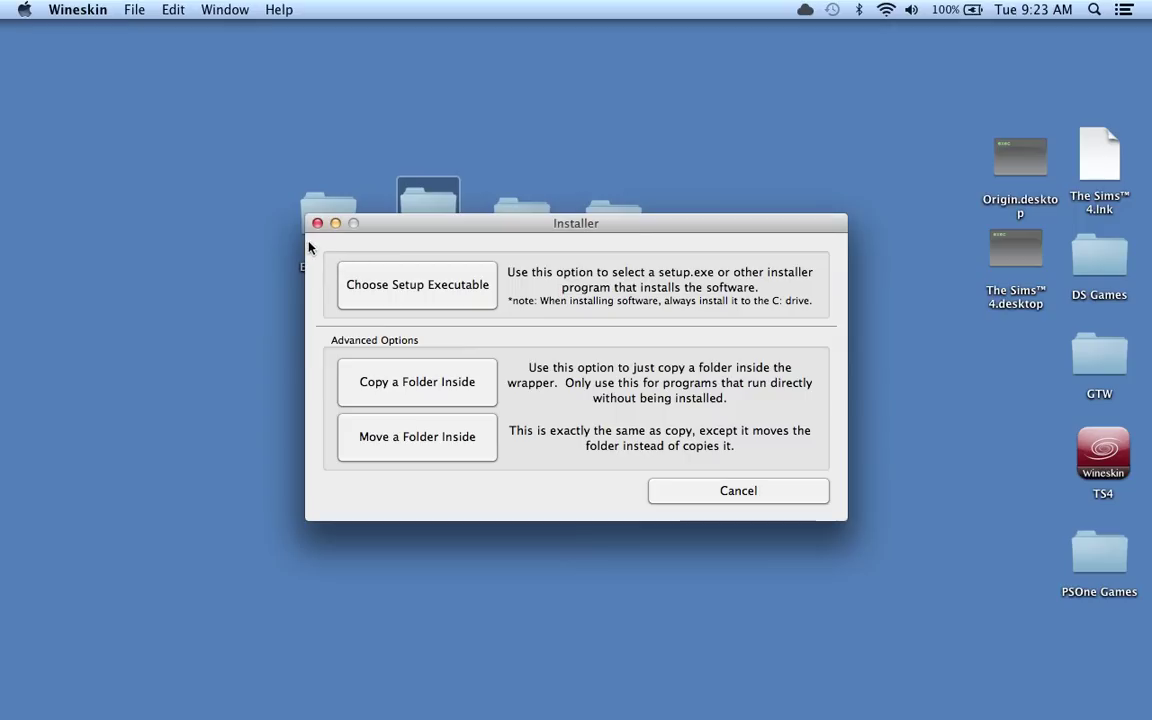
click(318, 224)
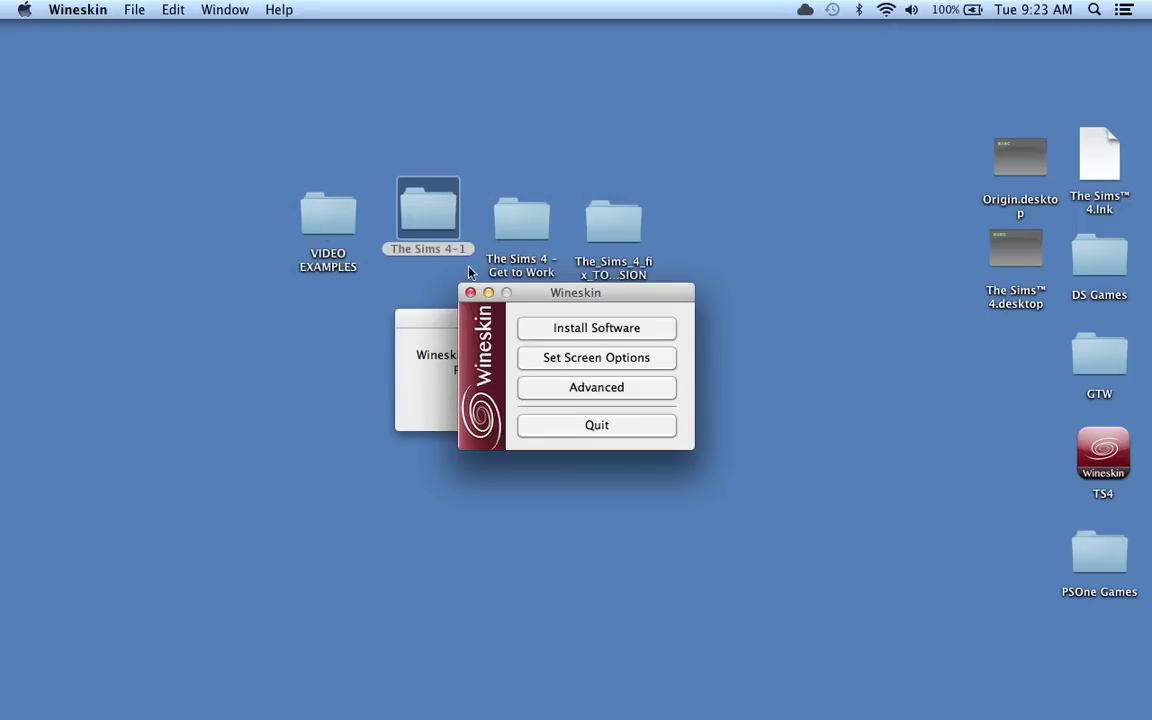
click(472, 294)
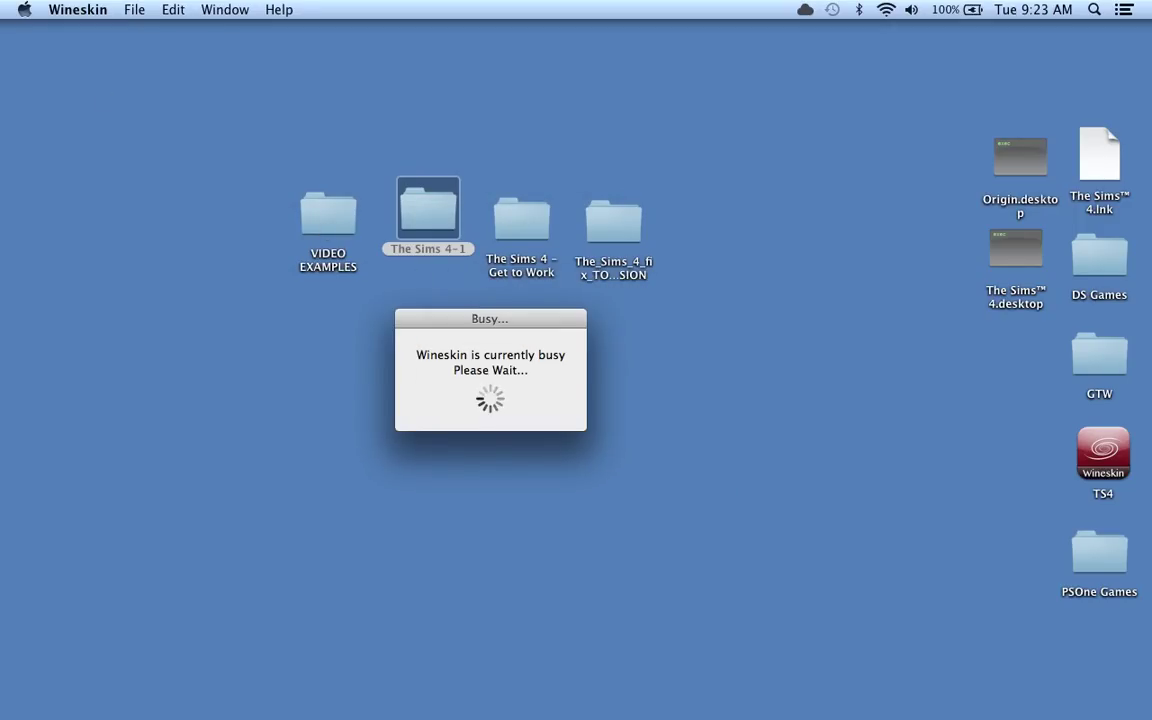
Force Wineskin to quit, and close the list of running applications
click(22, 11)
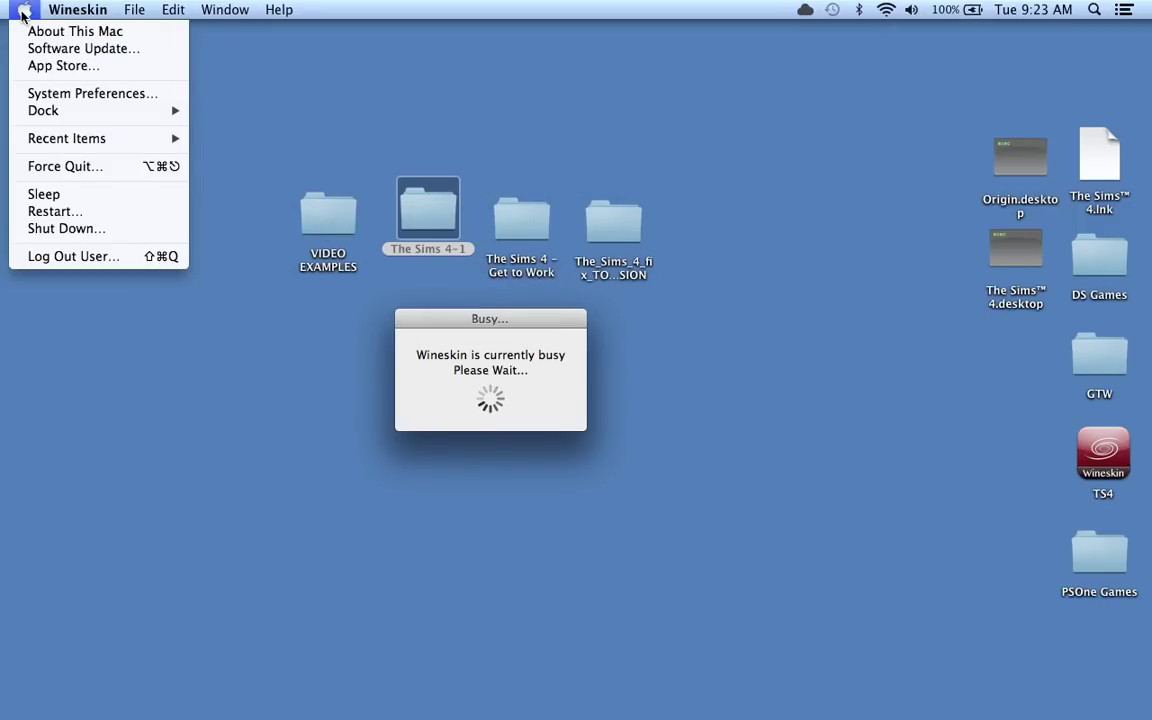
click(102, 166)
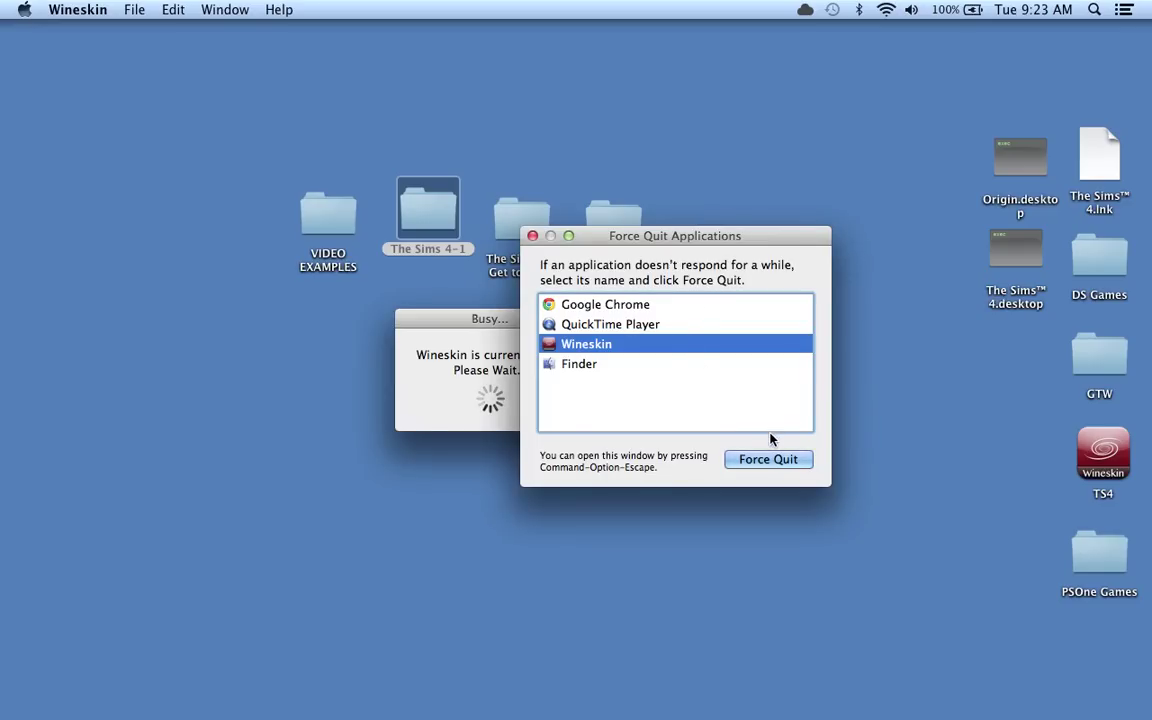
click(778, 463)
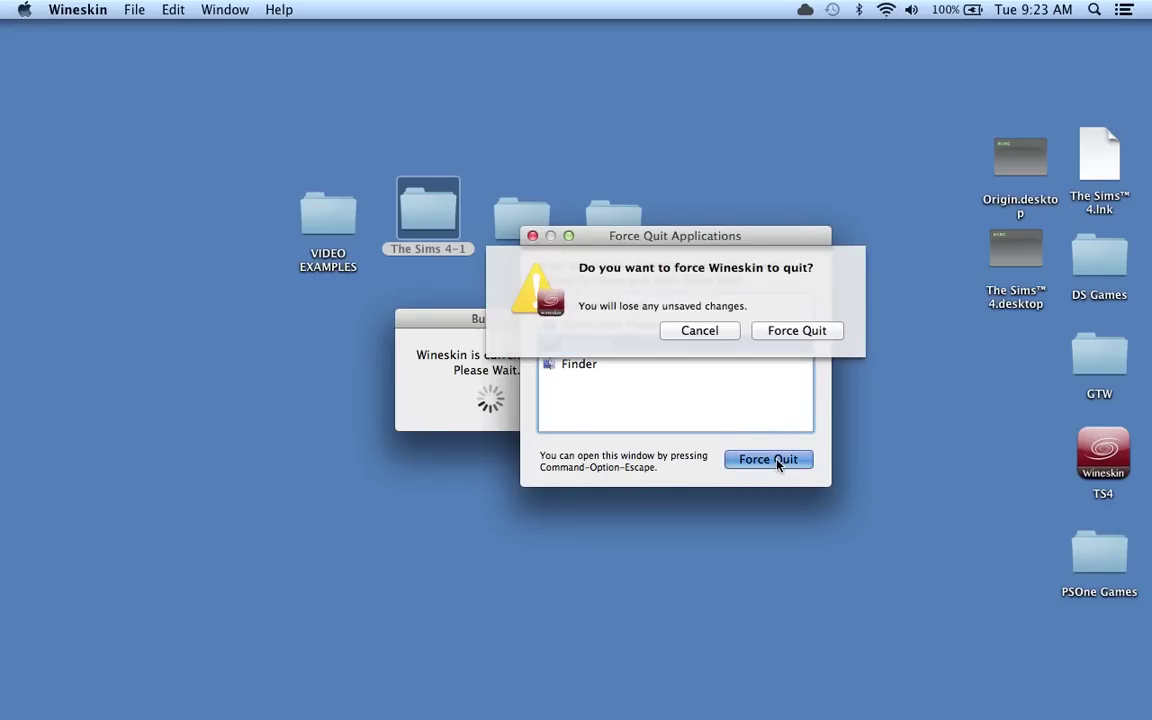
click(799, 333)
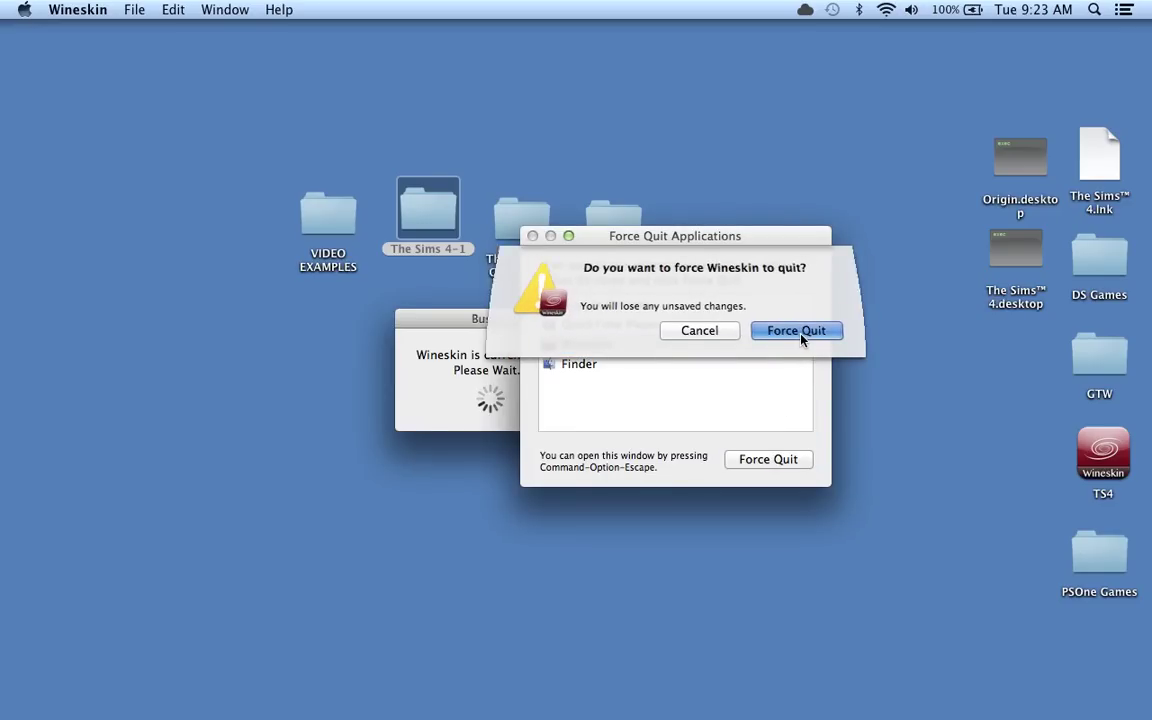
click(533, 236)
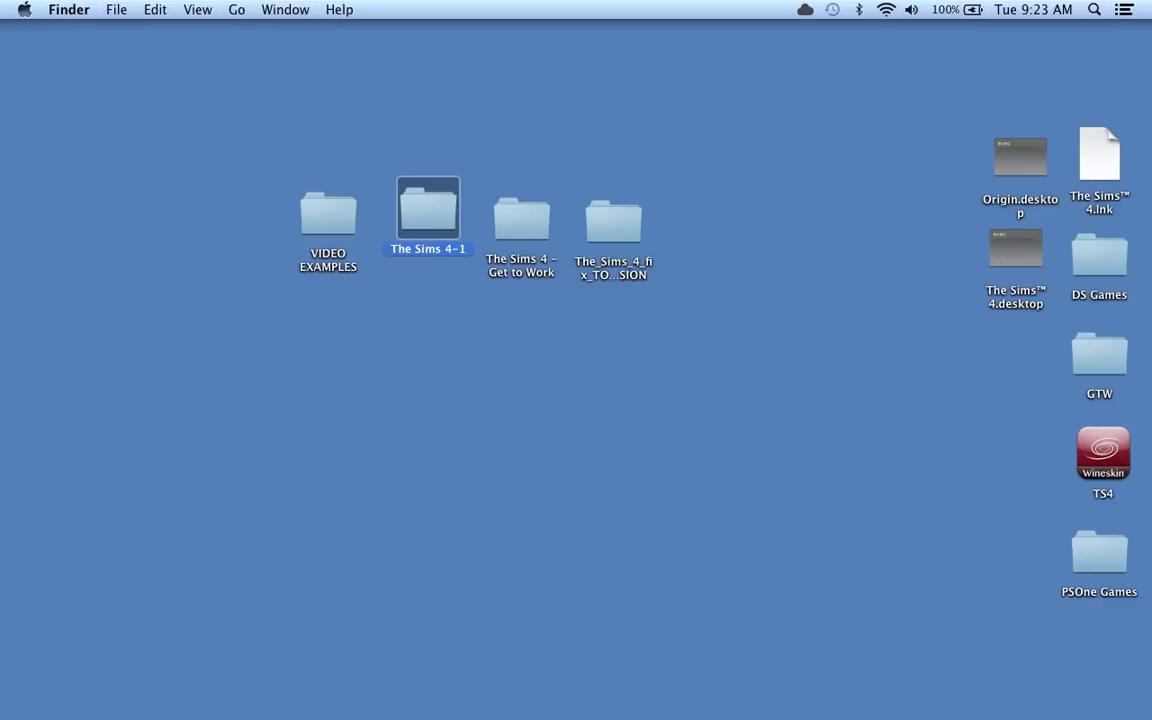
mouse_move(733, 690)
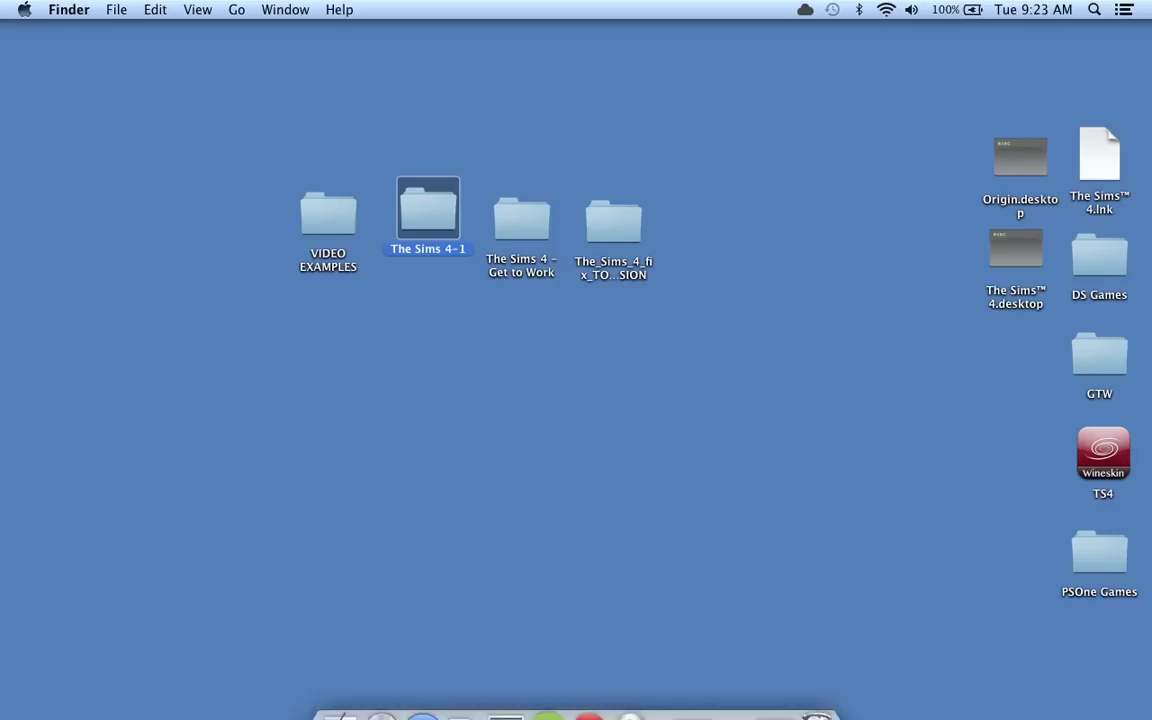
mouse_move(424, 690)
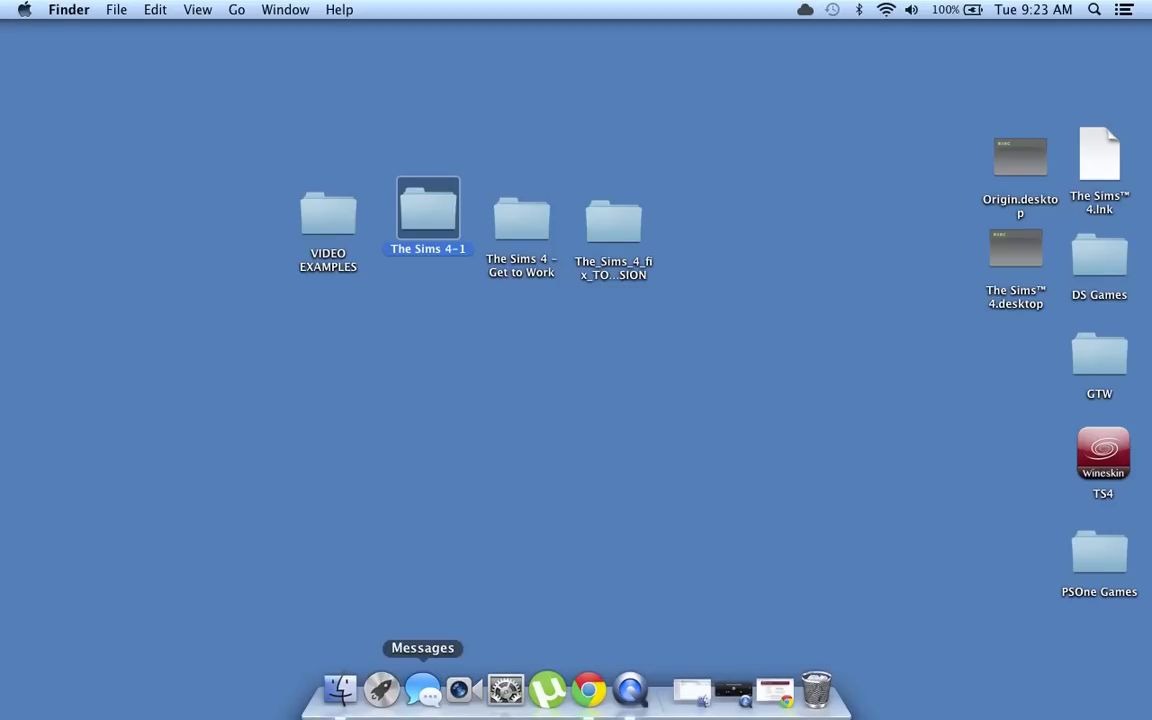
click(382, 690)
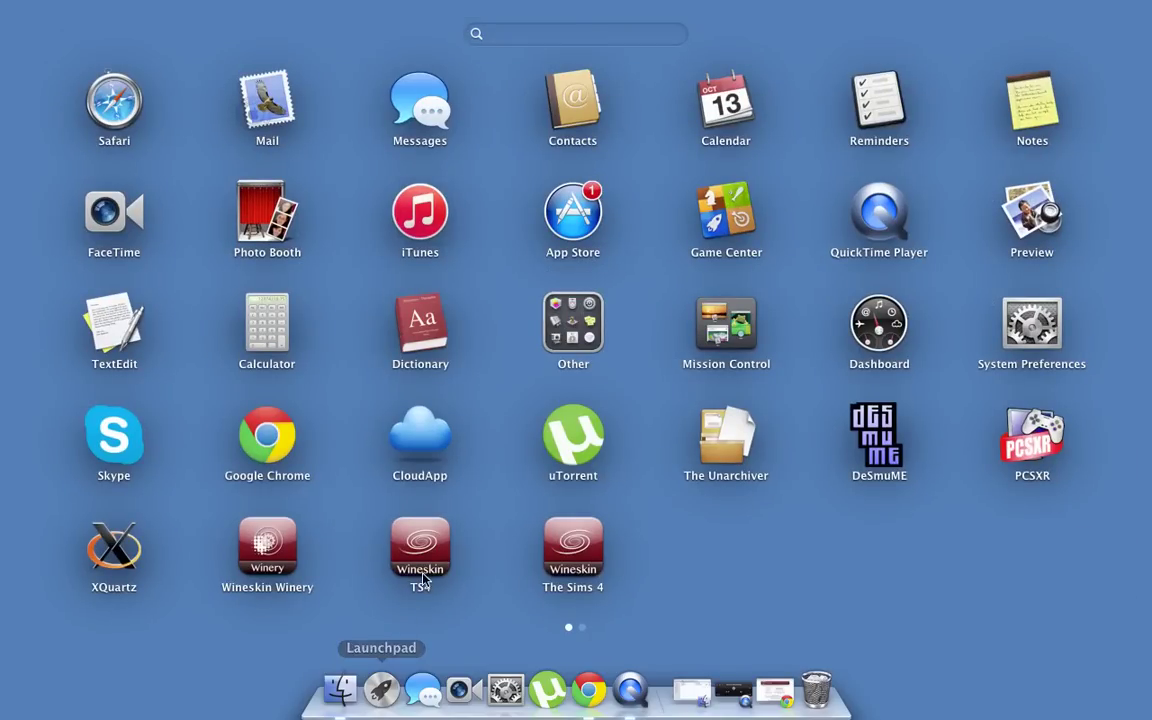
click(590, 543)
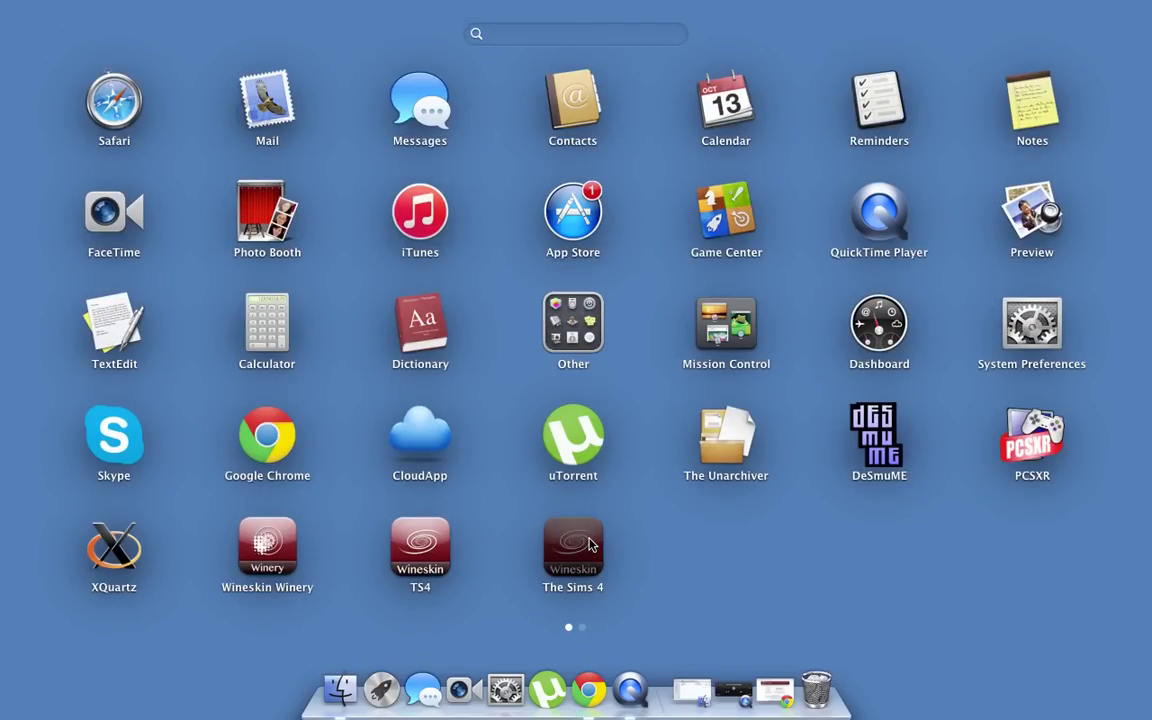
mouse_move(400, 690)
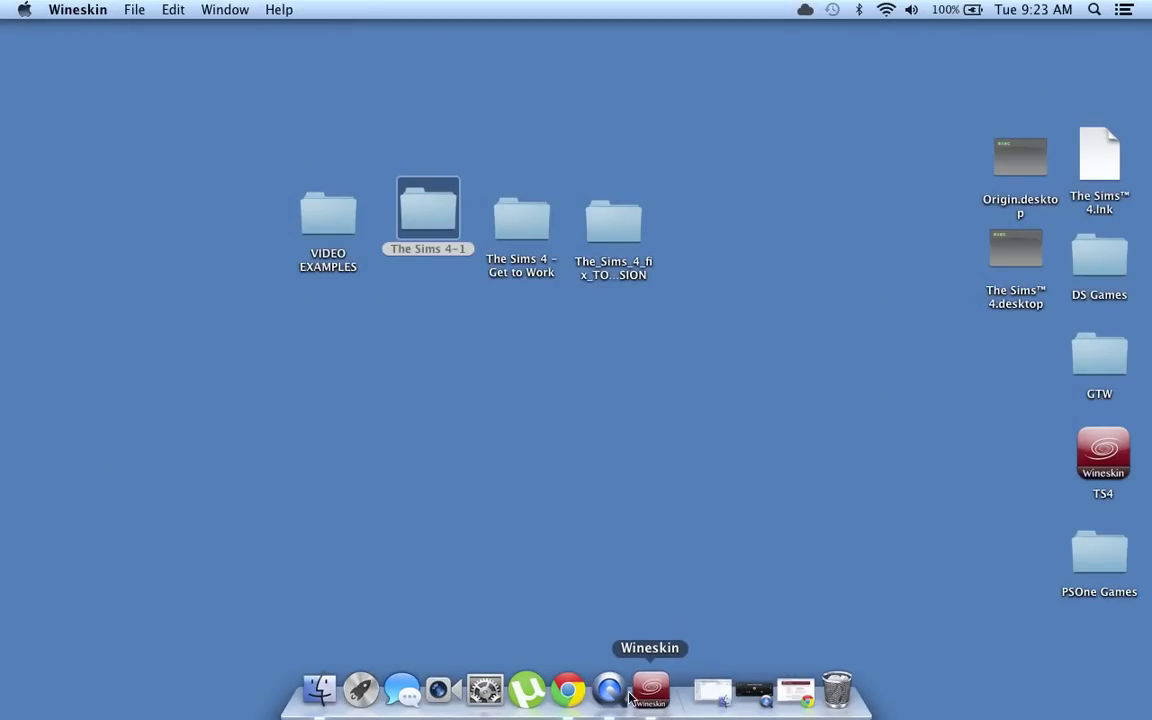
click(368, 692)
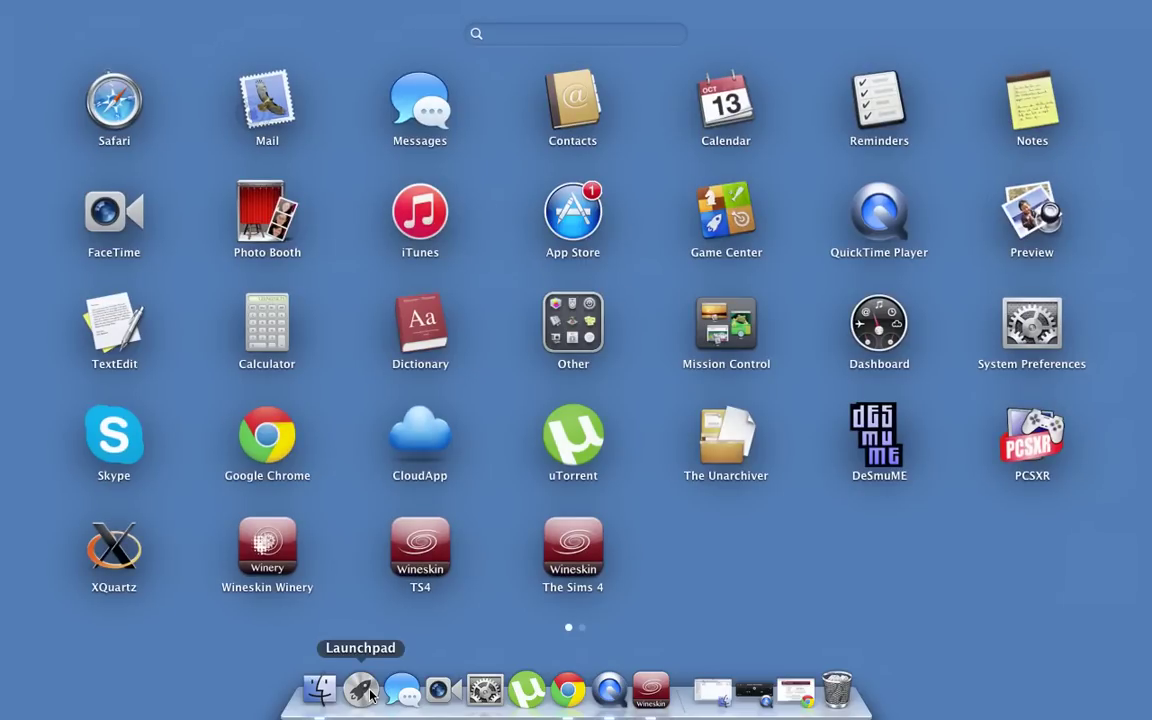
drag(545, 545, 540, 581)
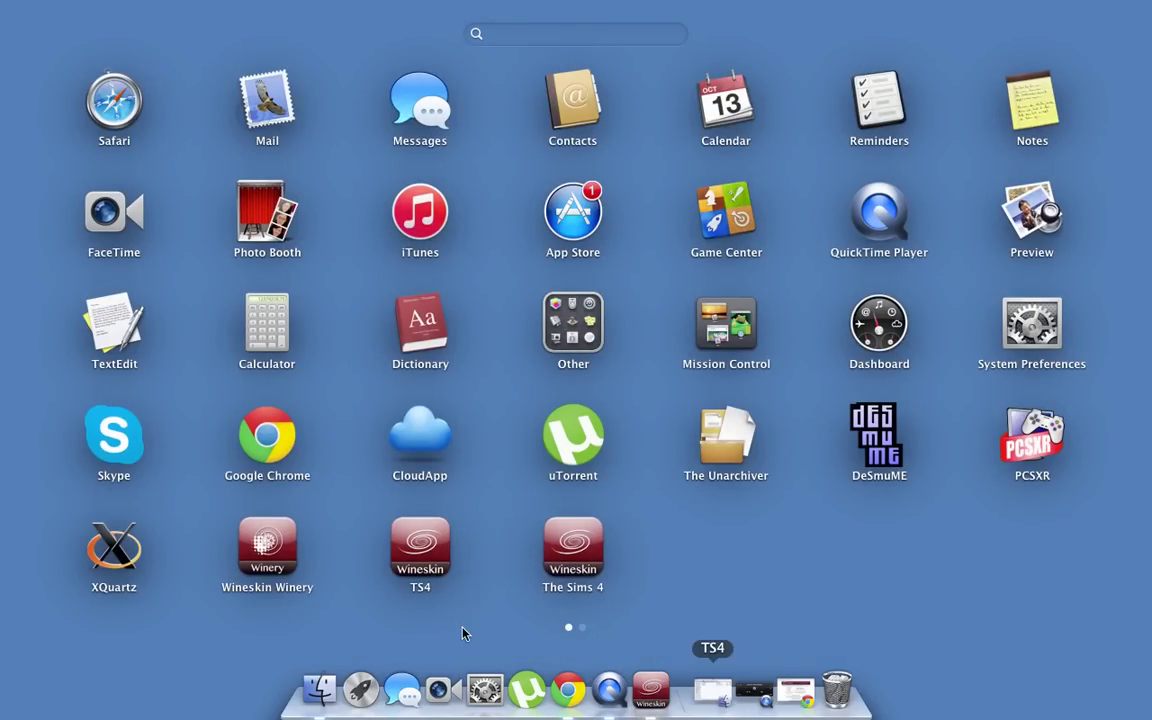
Search this Mac in Finder for "the sims 4" and move the wrapper named The Sims 4 from the results to the desktop
click(311, 699)
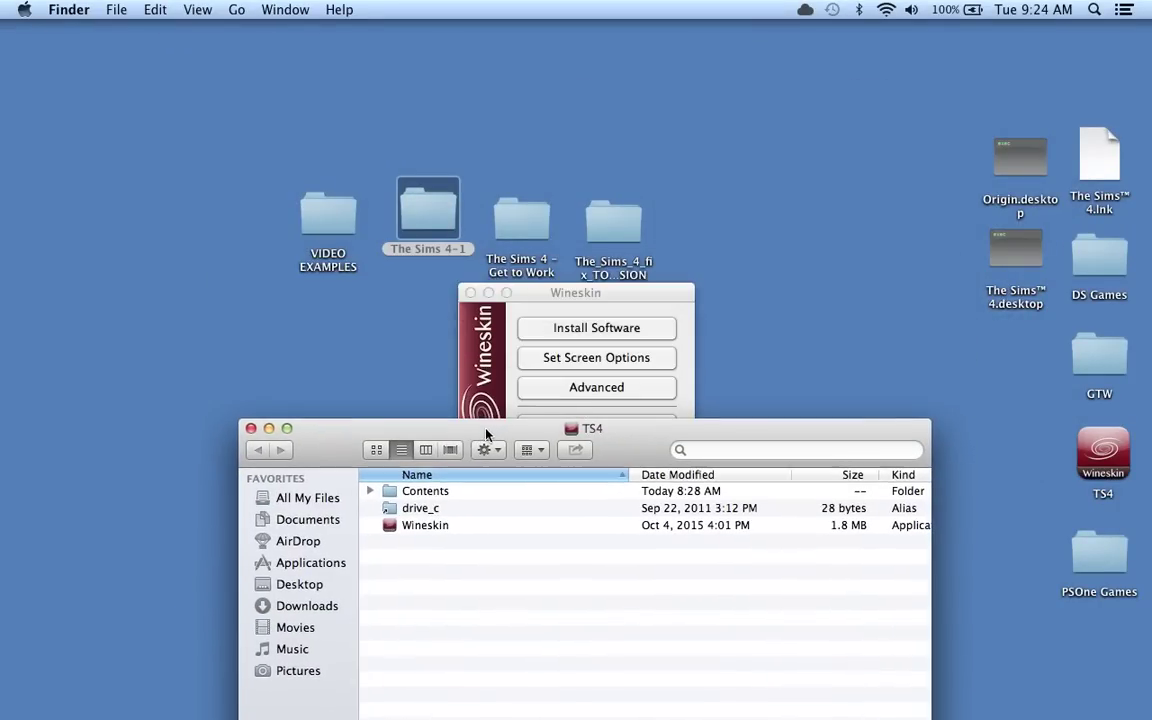
click(470, 292)
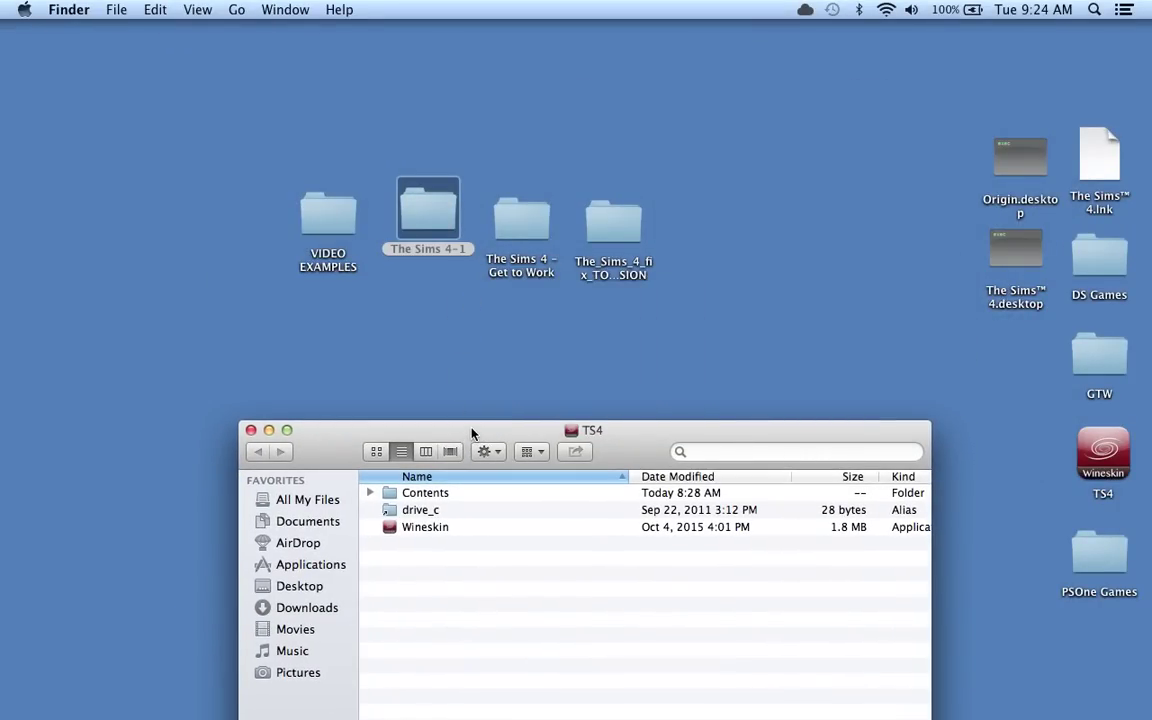
drag(471, 435, 537, 226)
click(807, 241)
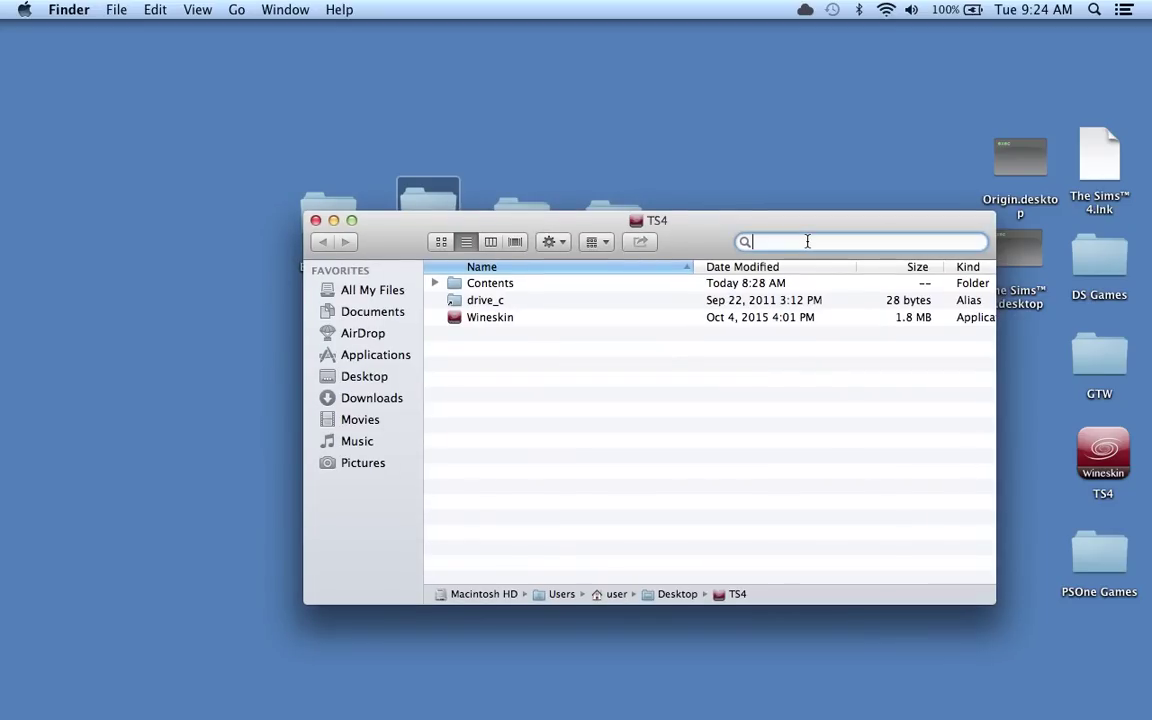
text(the )
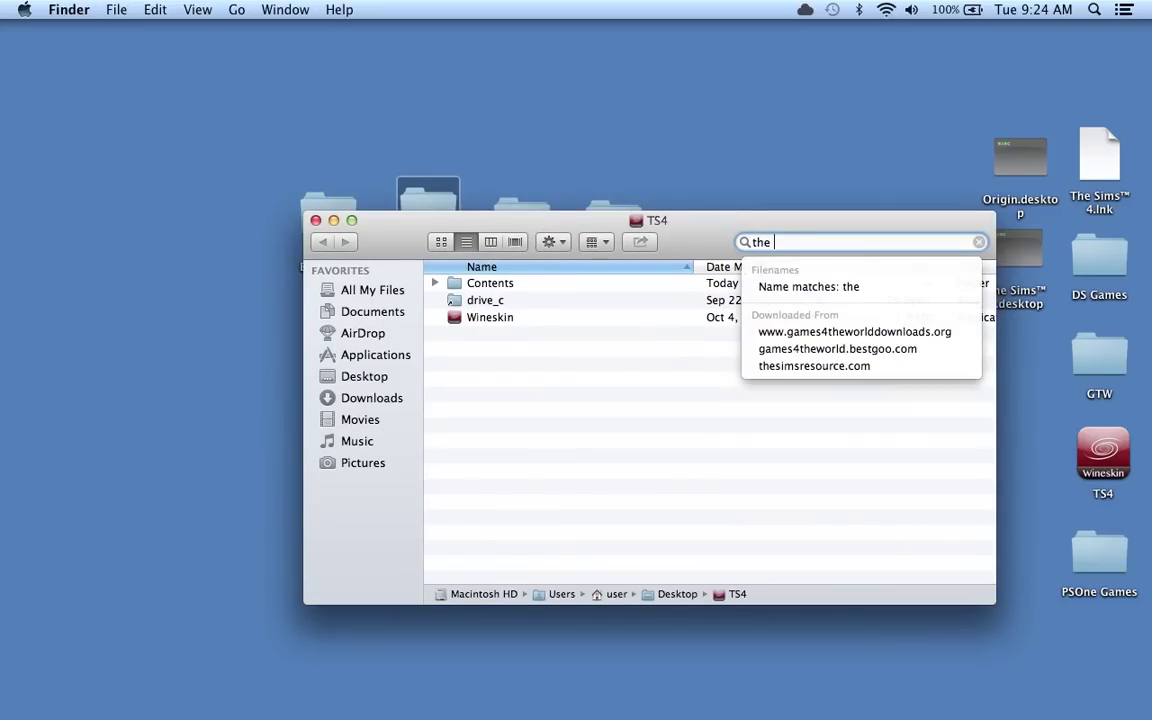
text(sims 4)
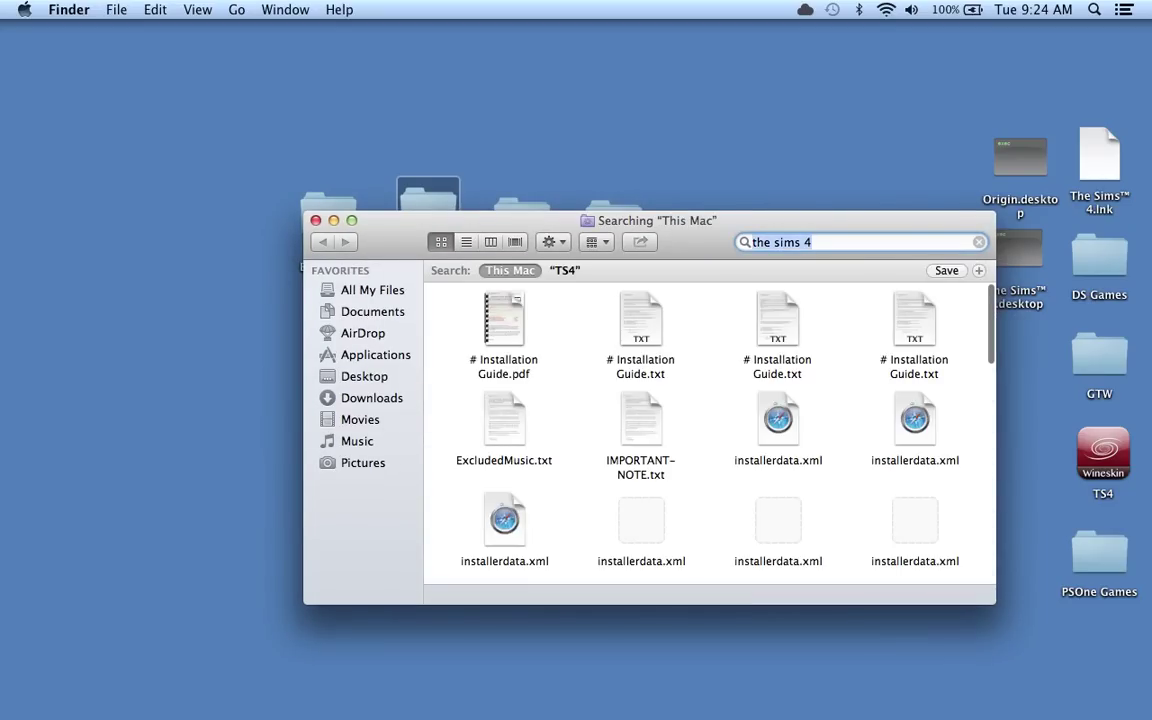
scroll(933, 417, down, 10)
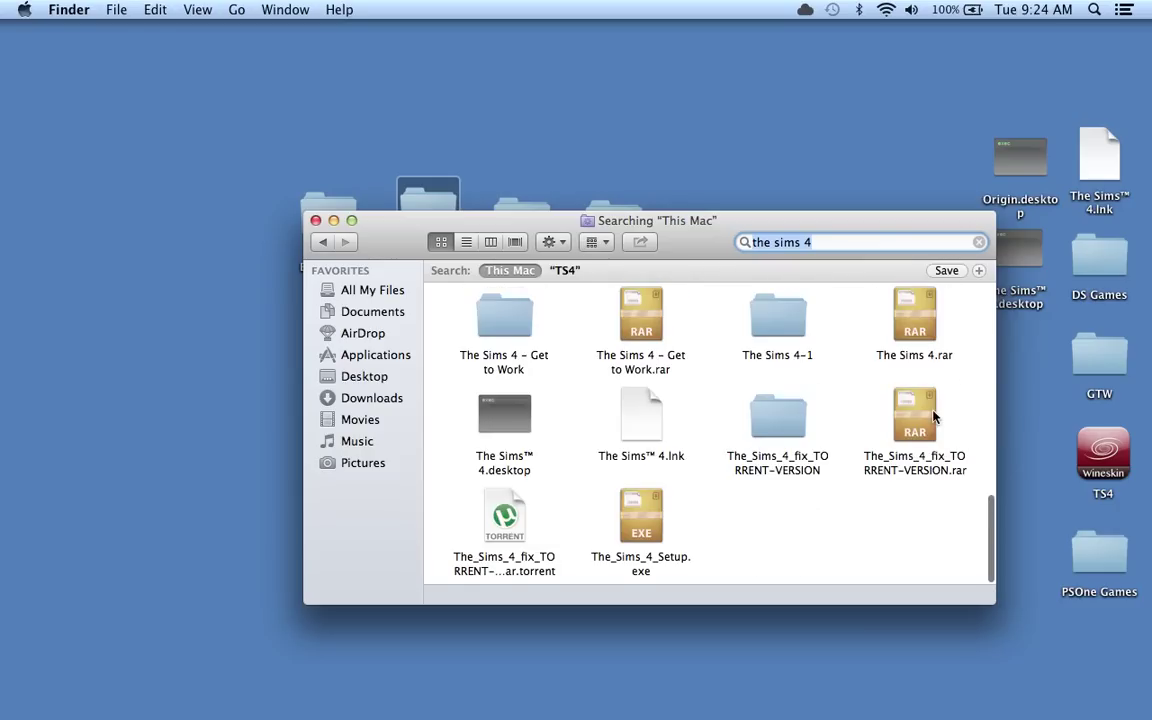
scroll(748, 429, up, 4)
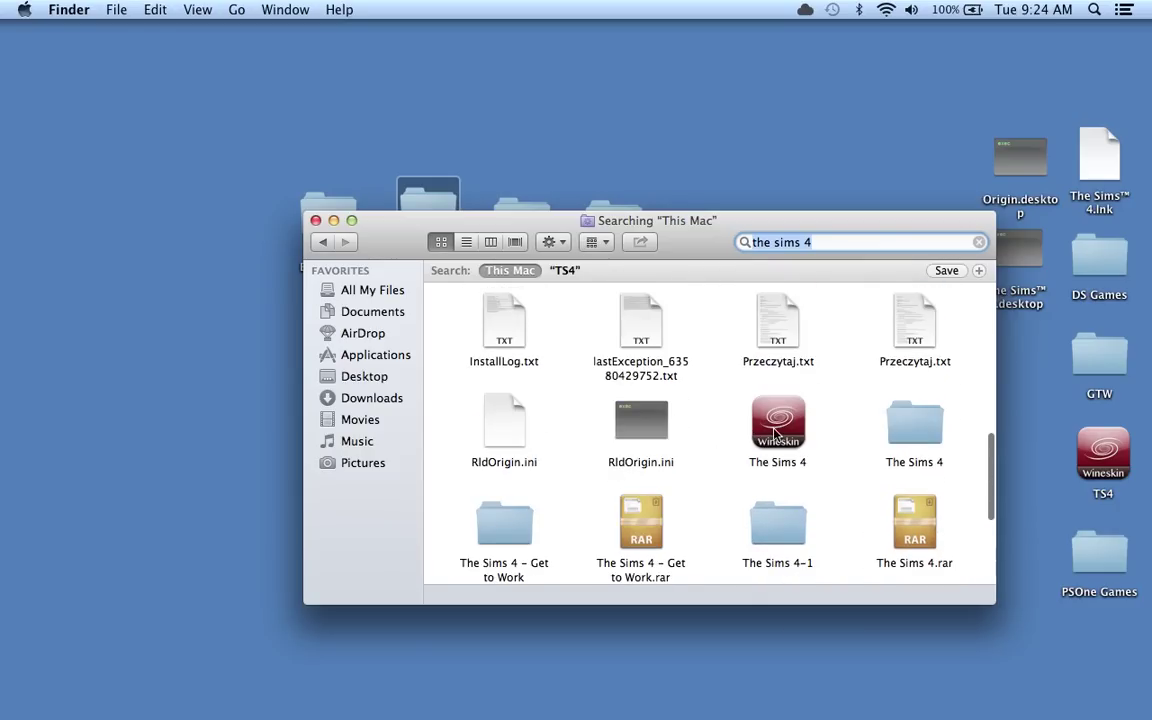
drag(778, 425, 682, 120)
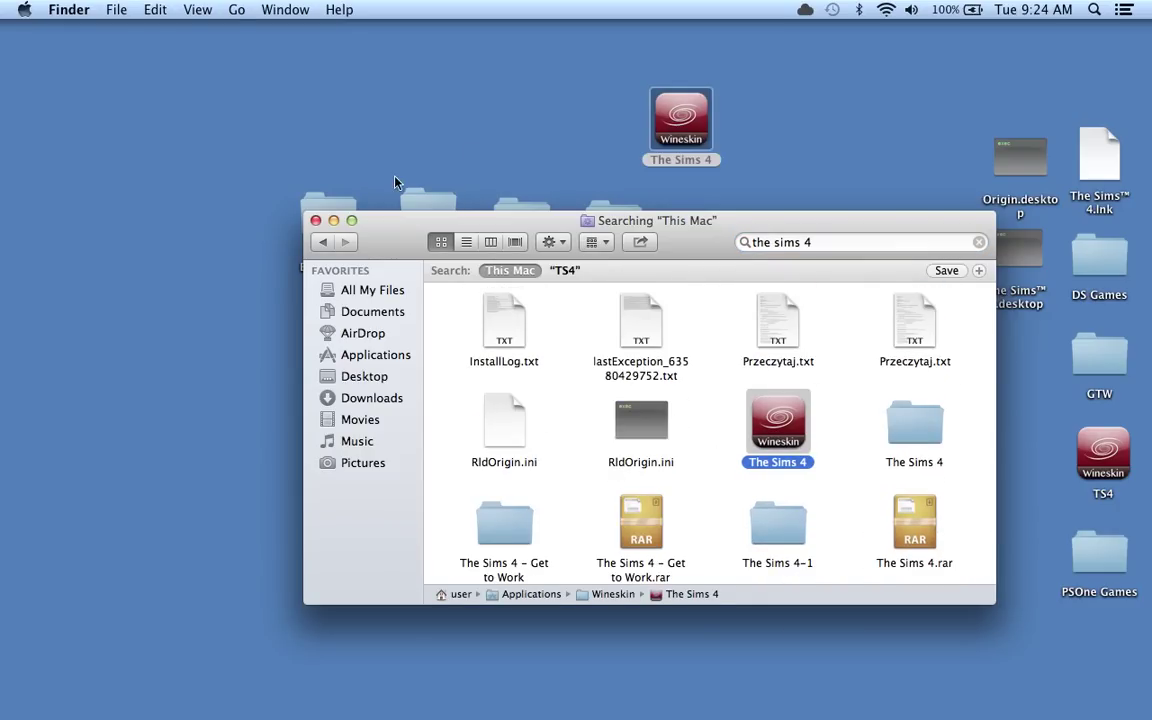
click(315, 221)
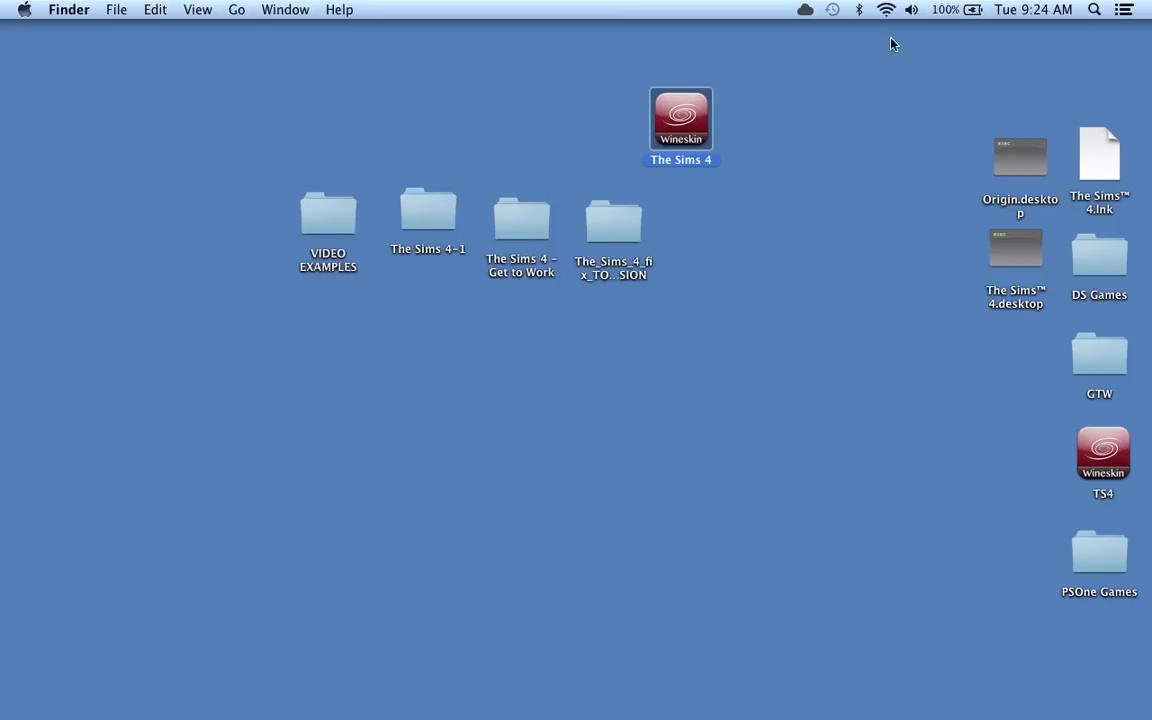
right_click(696, 141)
key(Escape)
right_click(697, 140)
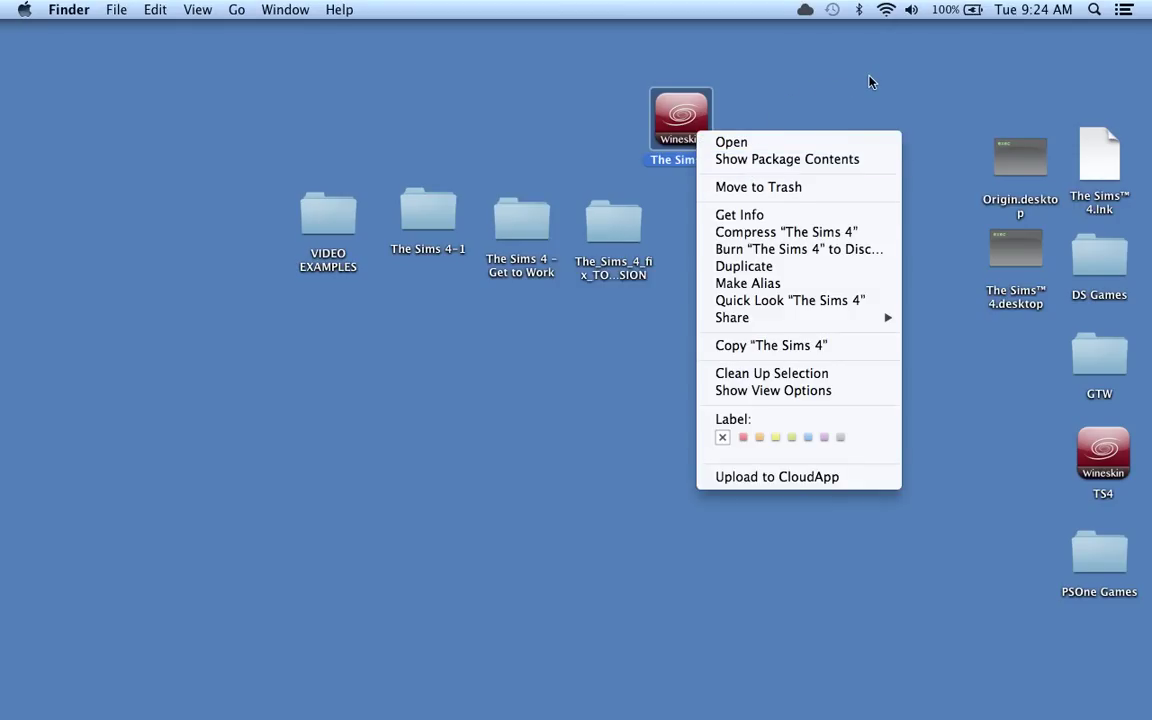
key(Escape)
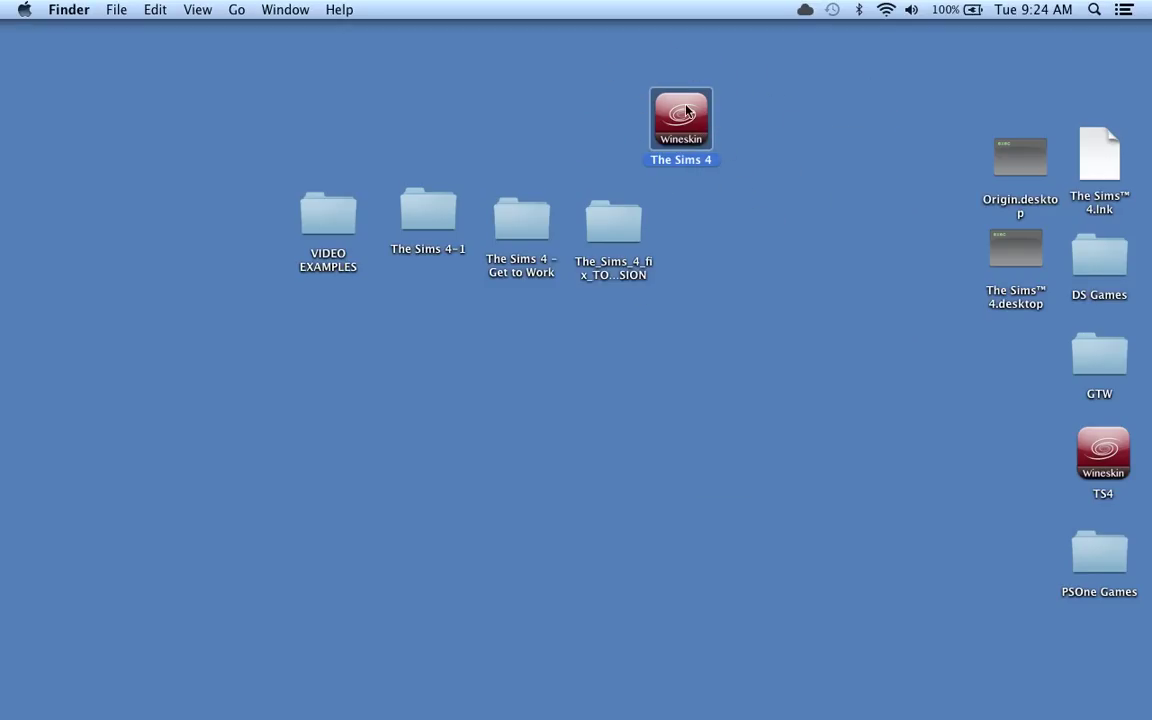
Move the TS4 wrapper to the middle of the desktop, and open the Program Files folder inside its package's drive_c
click(1082, 518)
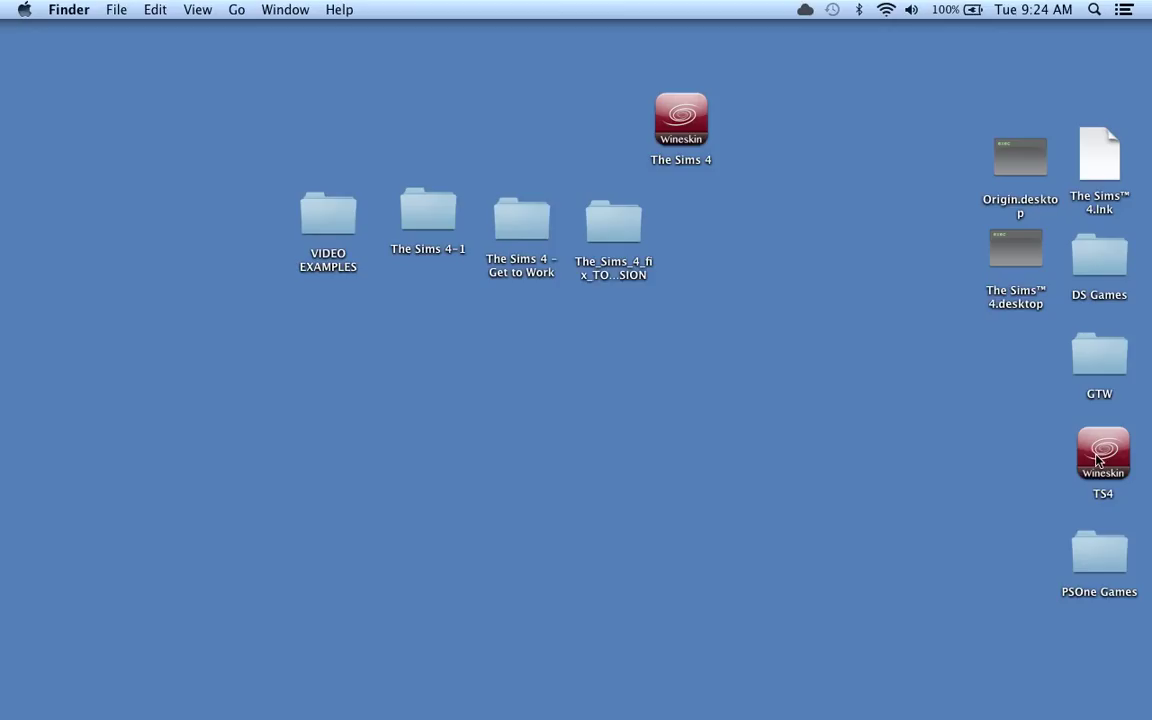
click(1100, 458)
drag(1100, 458, 708, 430)
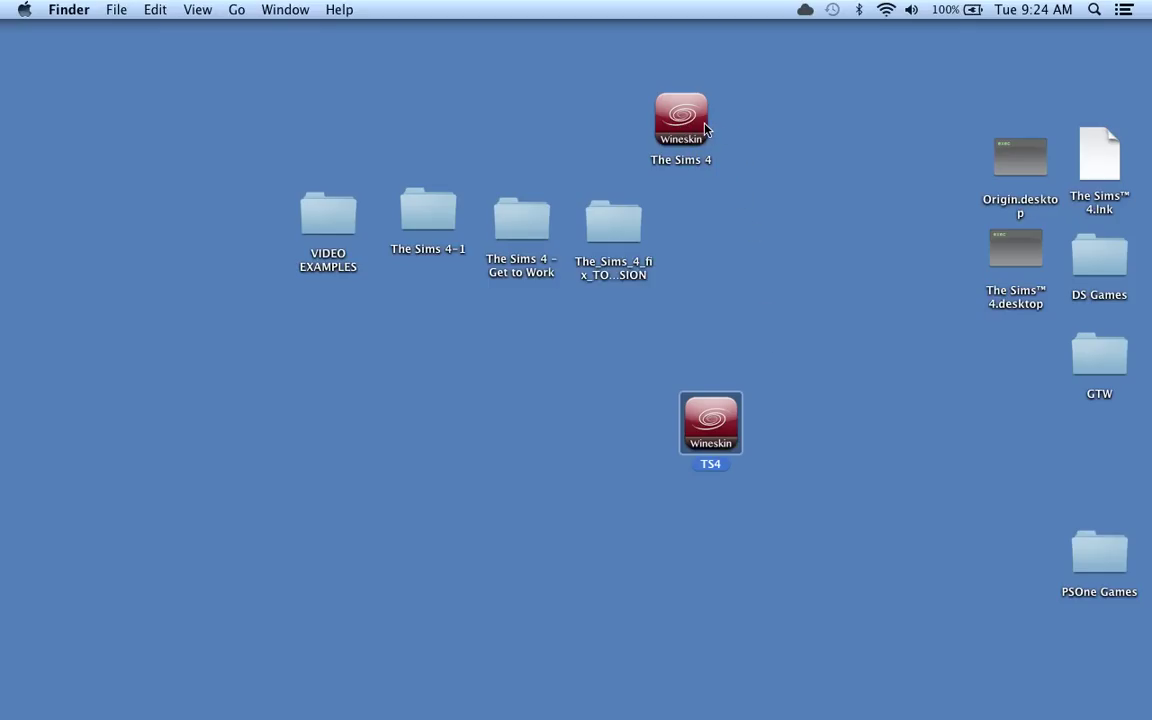
right_click(731, 446)
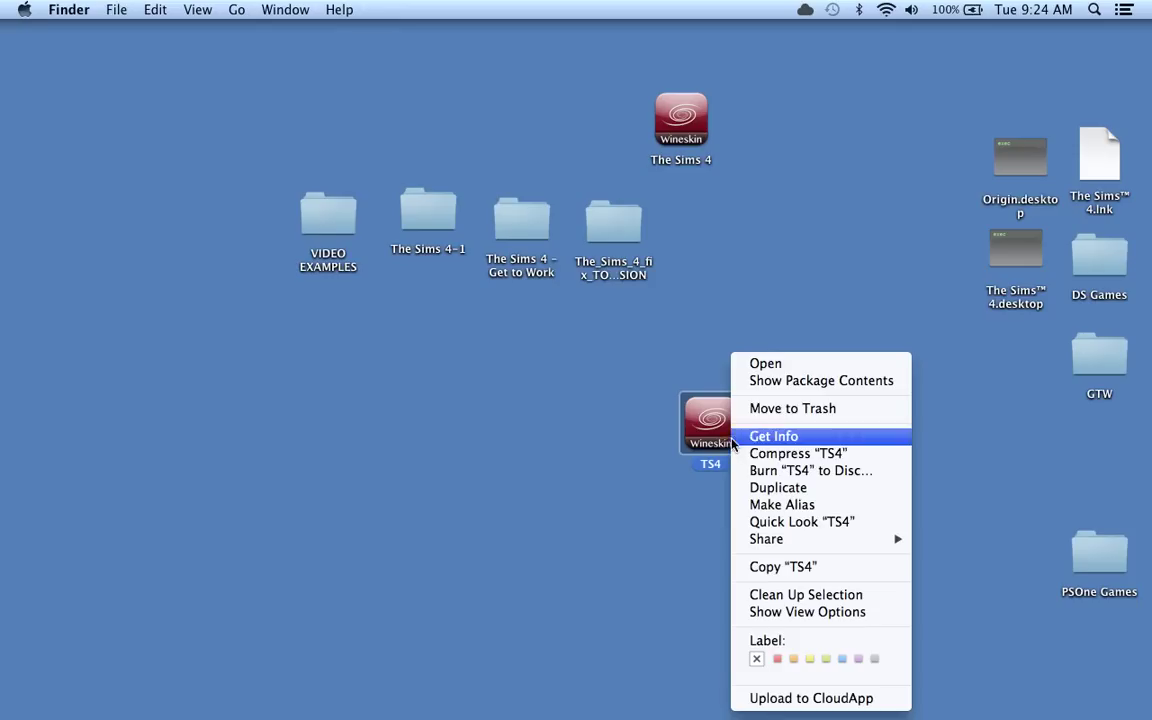
click(792, 381)
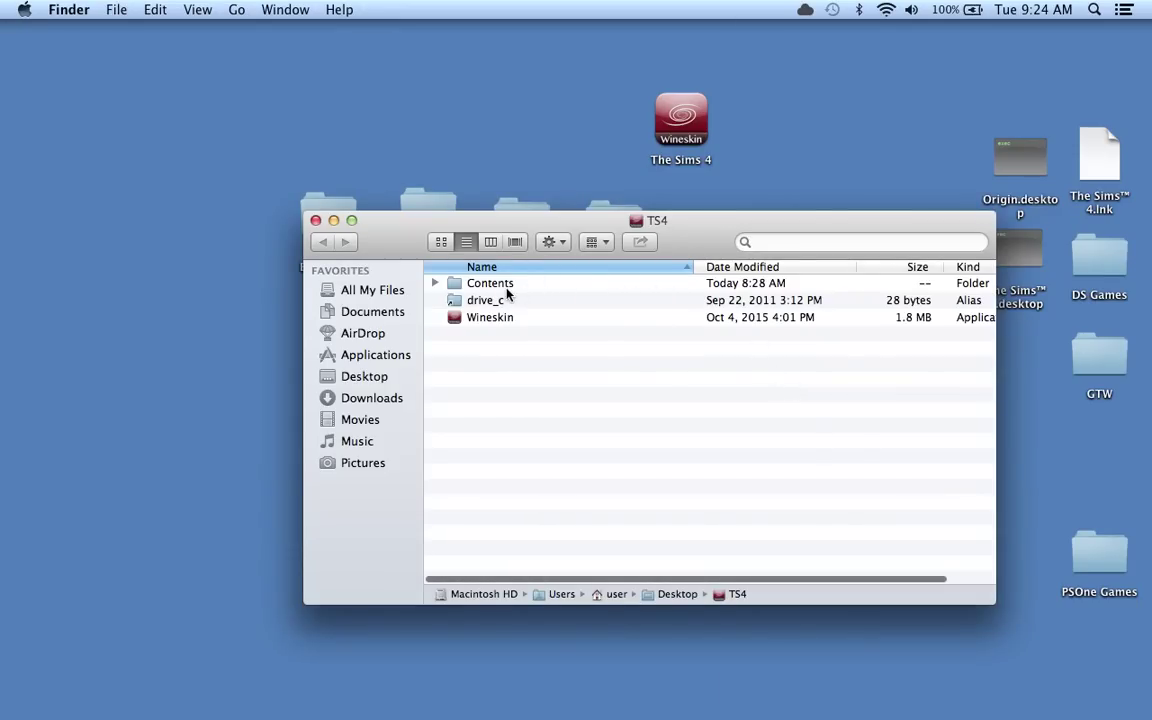
double_click(490, 300)
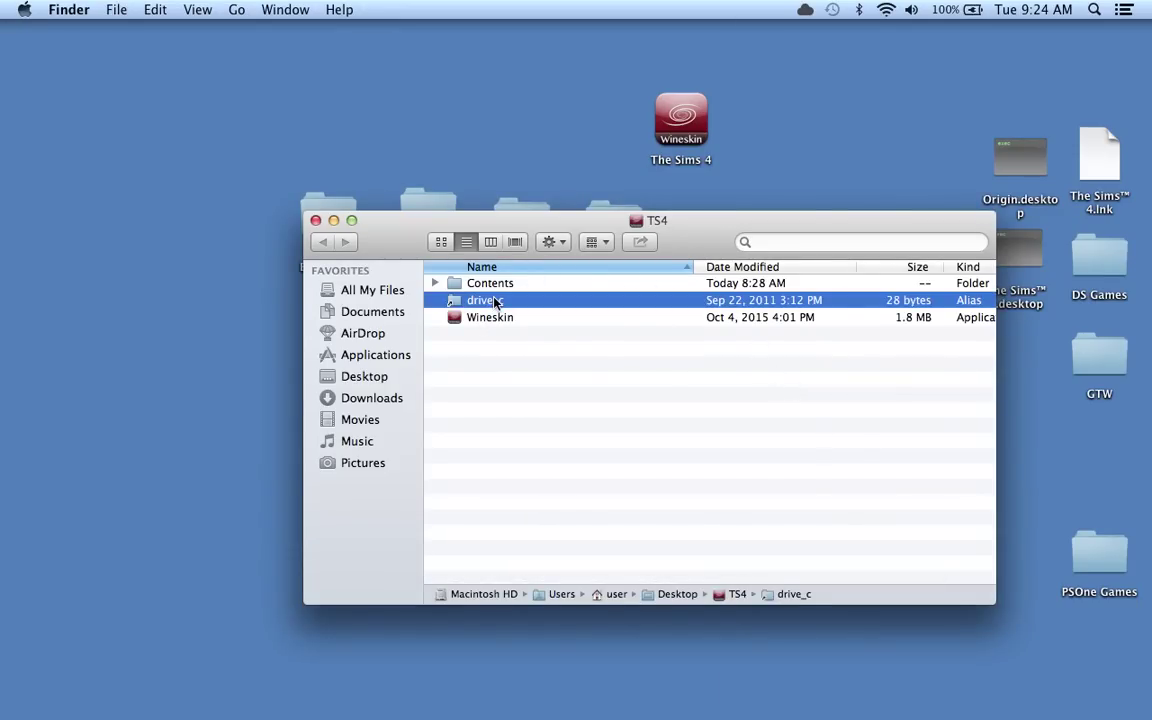
double_click(487, 285)
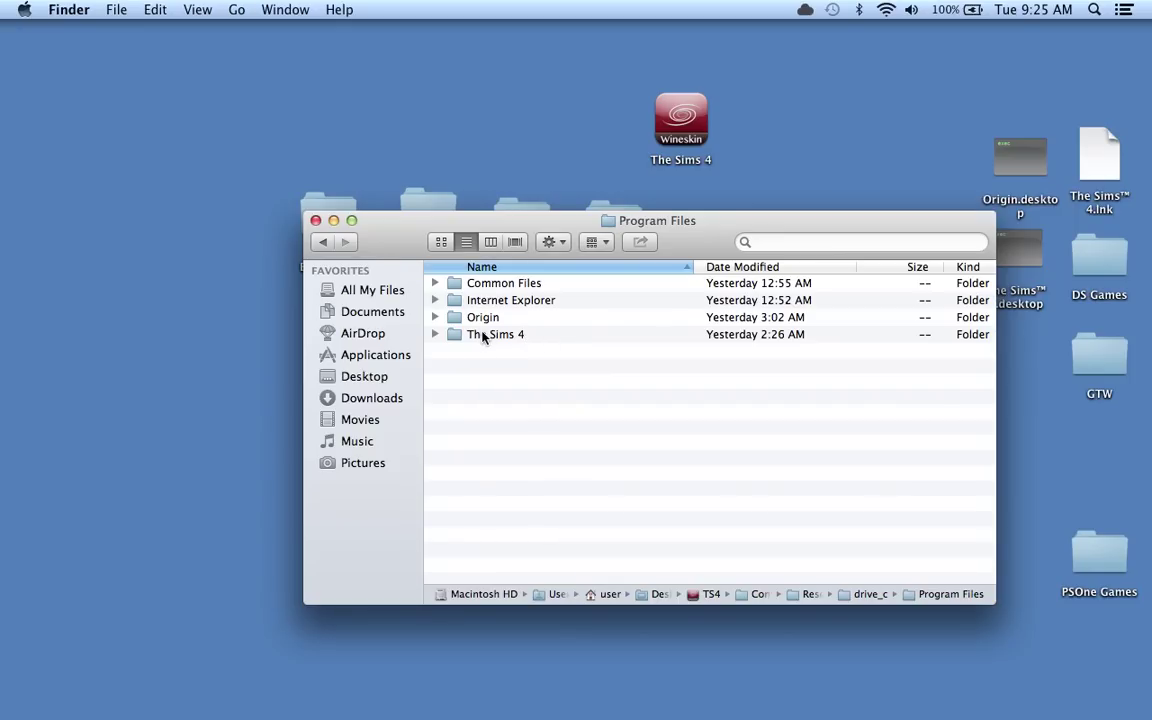
drag(549, 228, 650, 309)
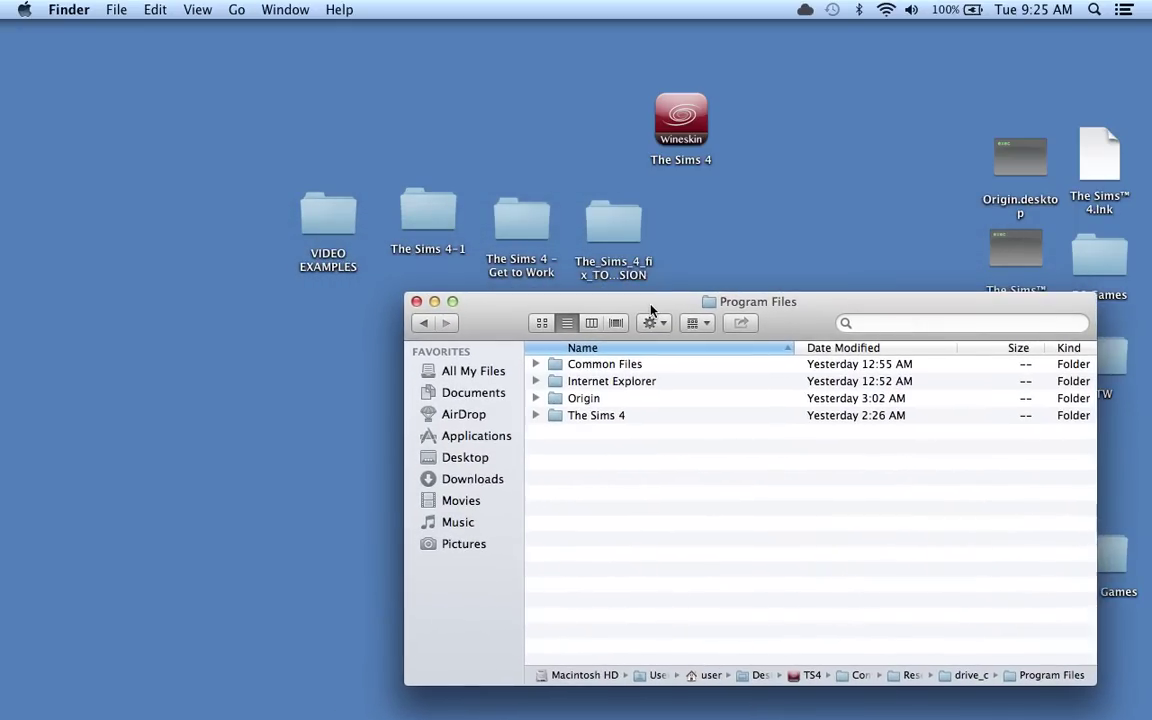
Open The Sims 4 folder inside Program Files and place it side by side with the desktop's The Sims 4 - Get to Work folder
click(573, 418)
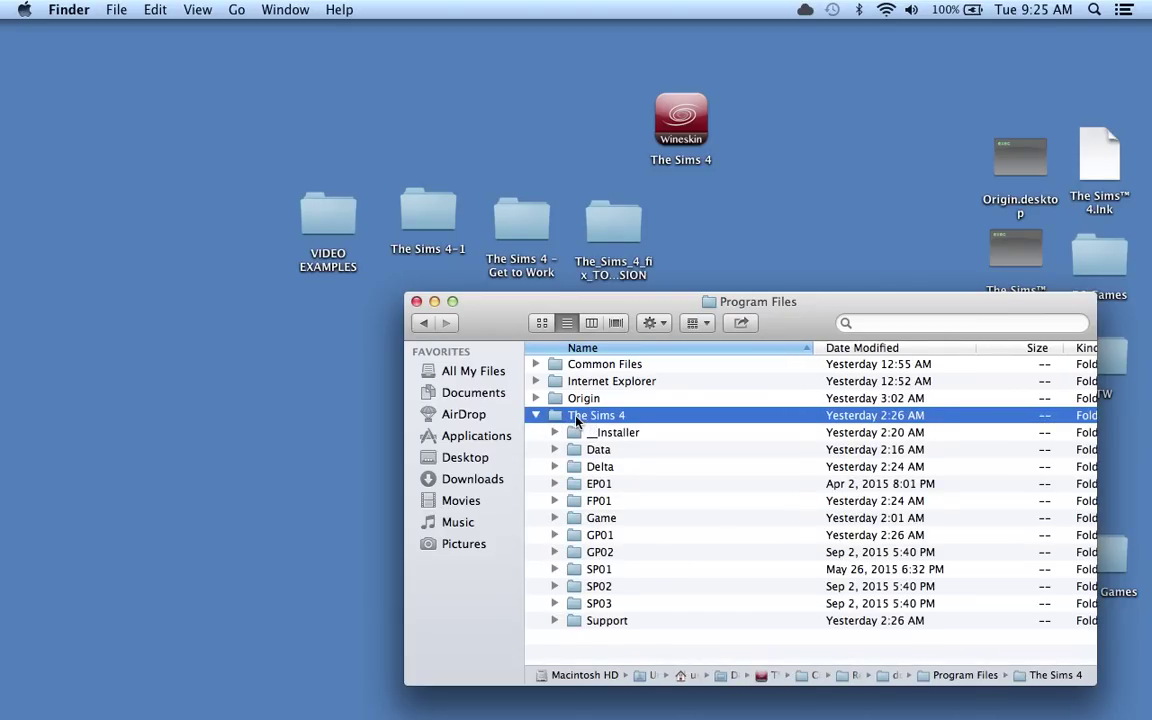
double_click(574, 417)
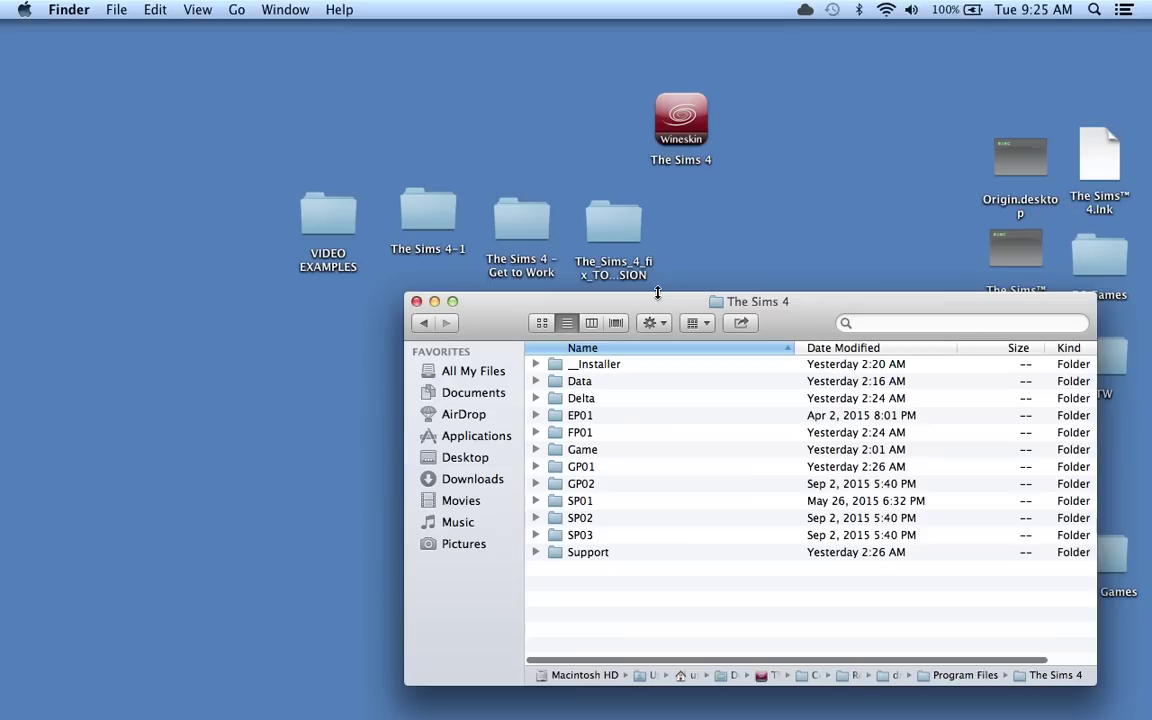
drag(661, 309, 531, 306)
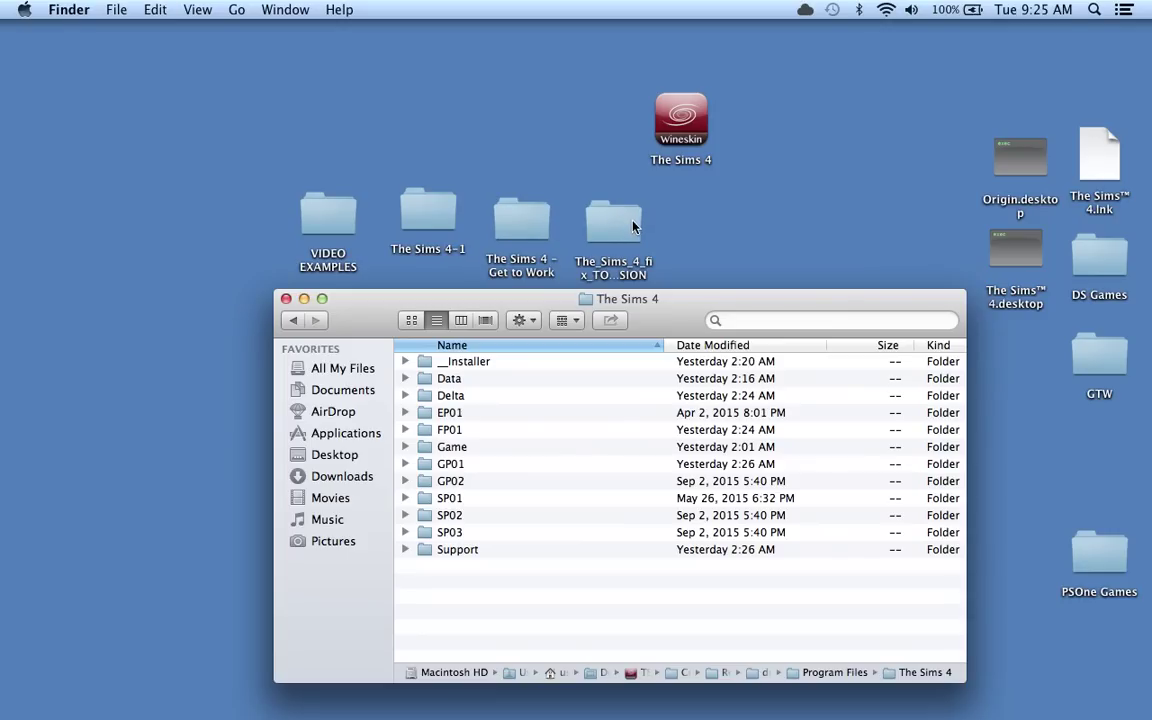
double_click(540, 222)
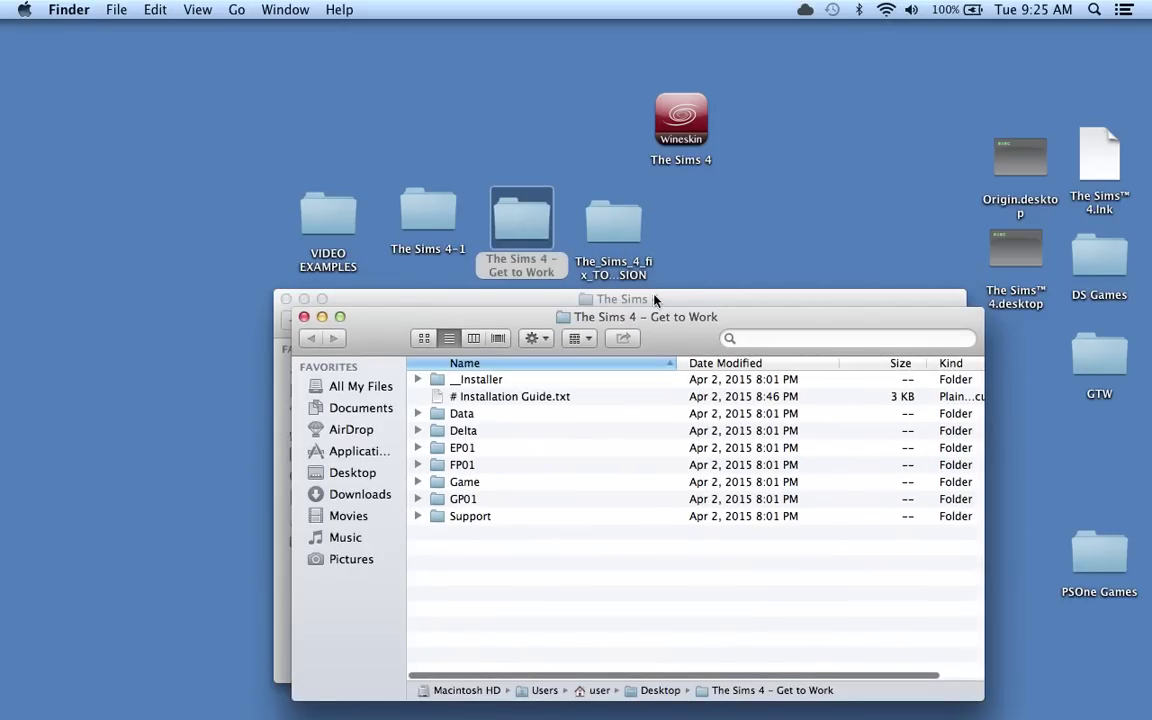
drag(675, 330, 1072, 232)
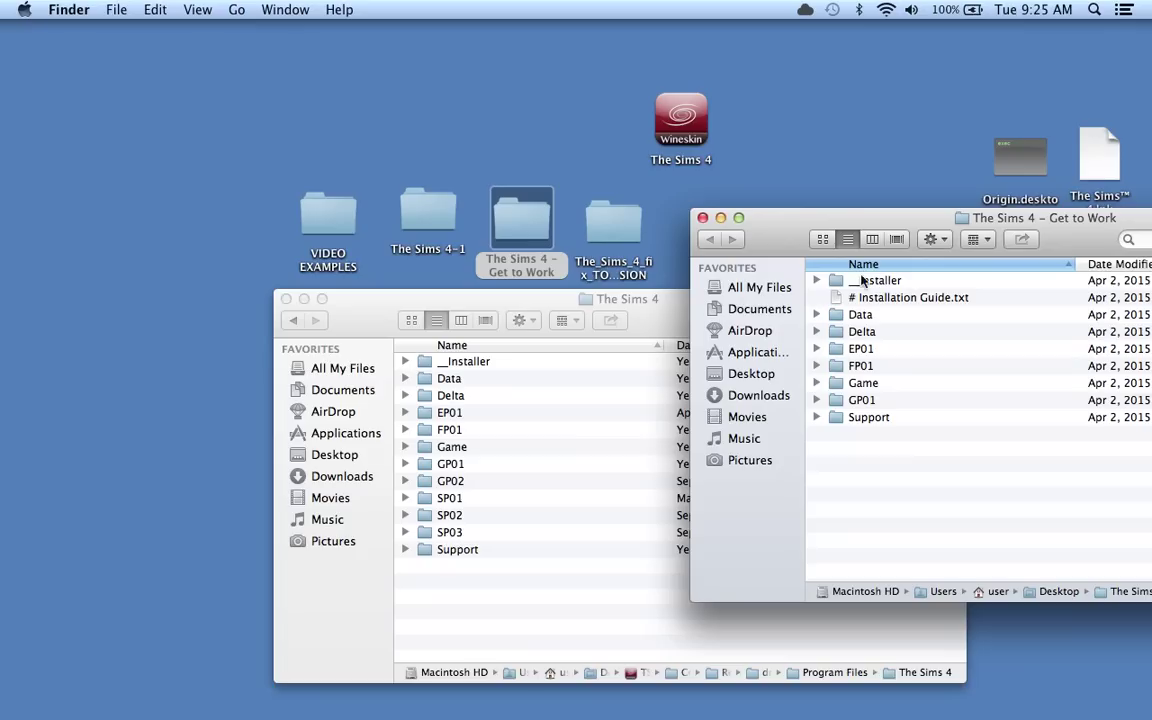
drag(609, 300, 452, 202)
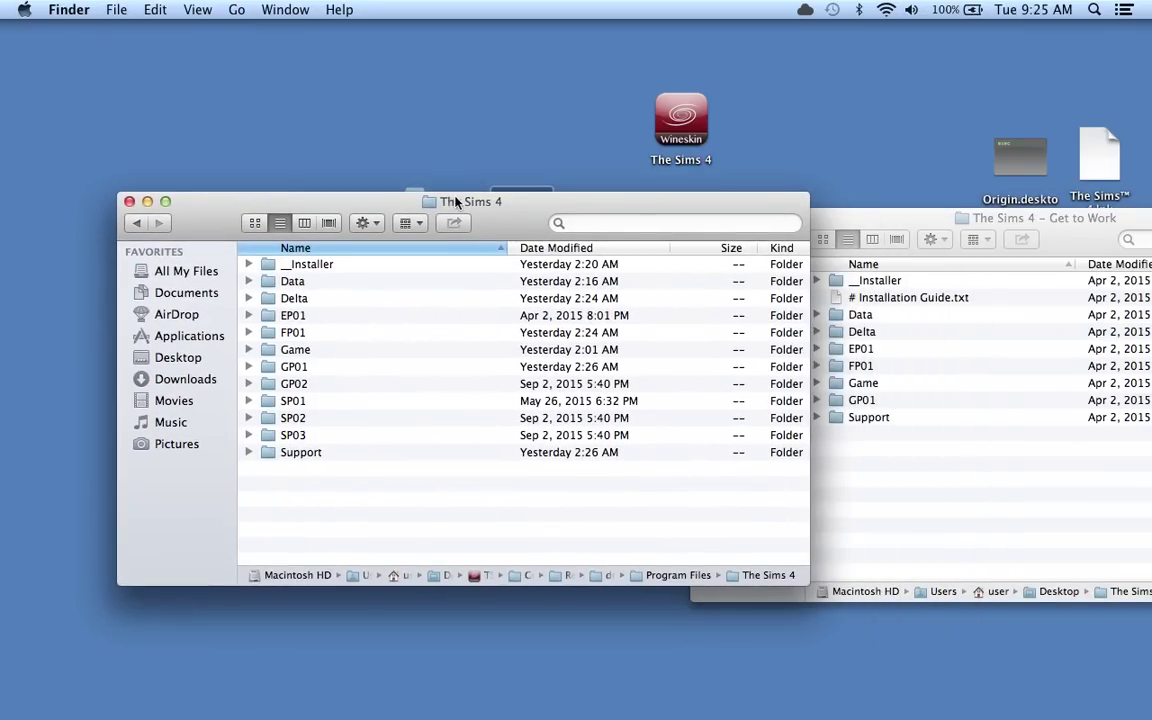
click(850, 227)
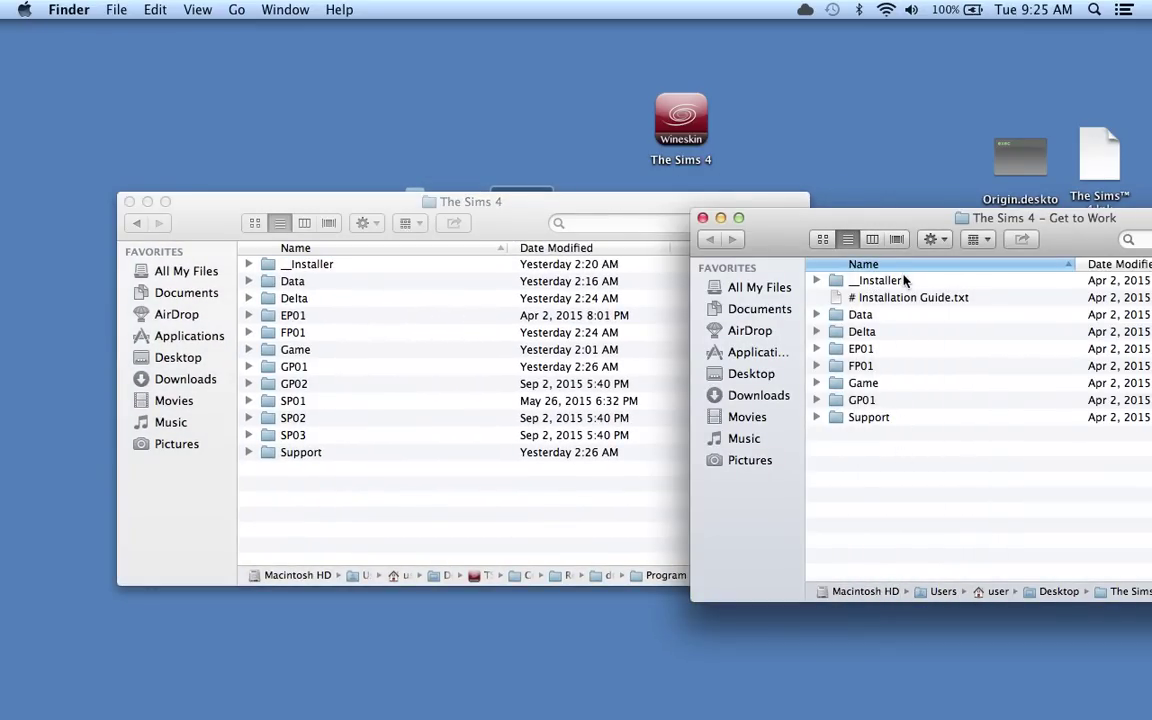
Compare the contents of the __Installer folder in the Get to Work window with the one in The Sims 4 window
click(816, 280)
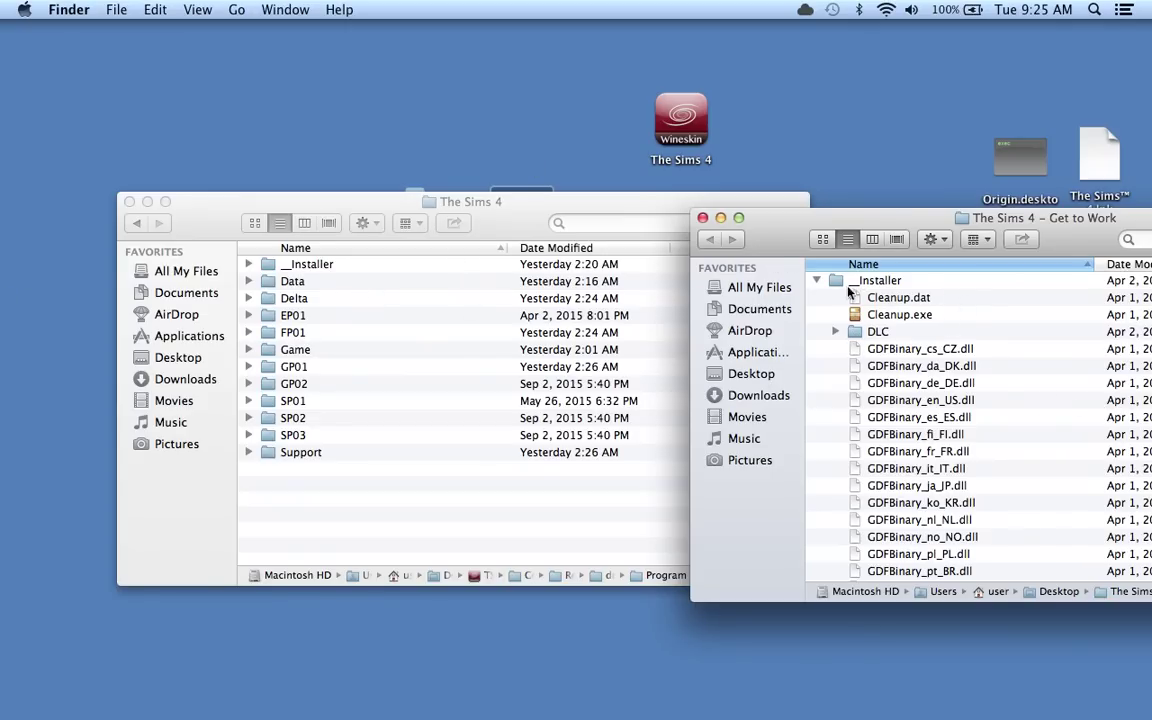
click(250, 265)
click(249, 264)
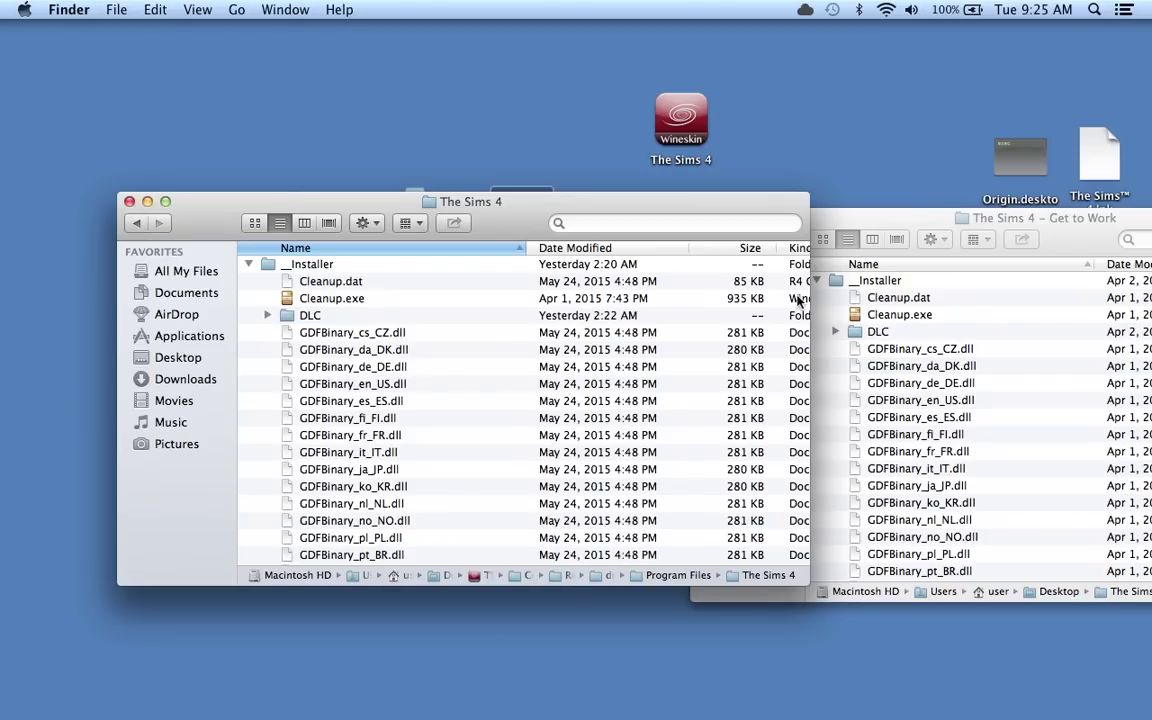
click(249, 264)
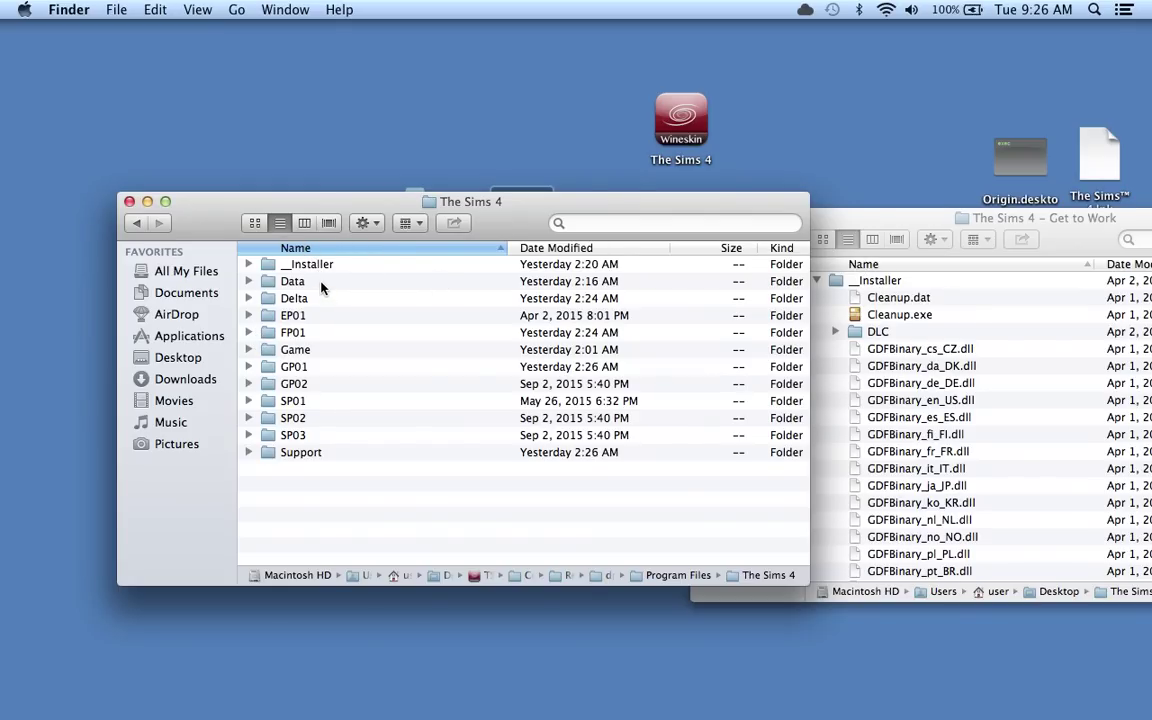
scroll(325, 263, down, 1)
Close the Get to Work folder window and move The Sims 4 window clear of the desktop folders
click(913, 218)
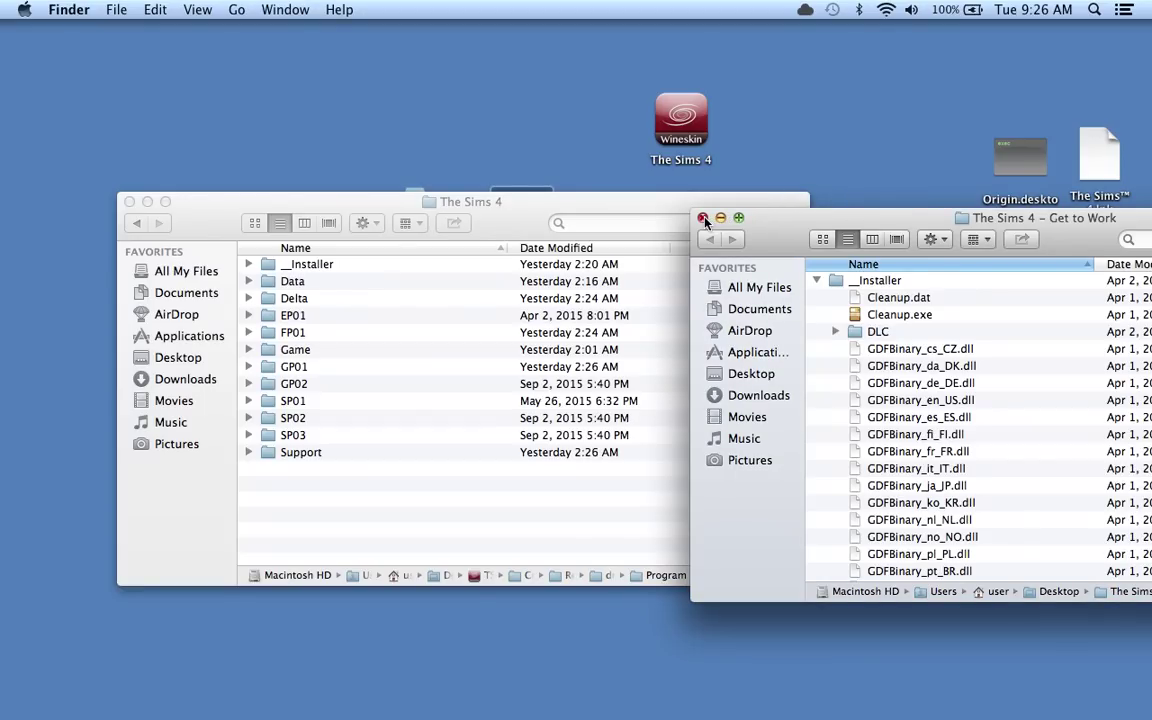
drag(775, 228, 737, 209)
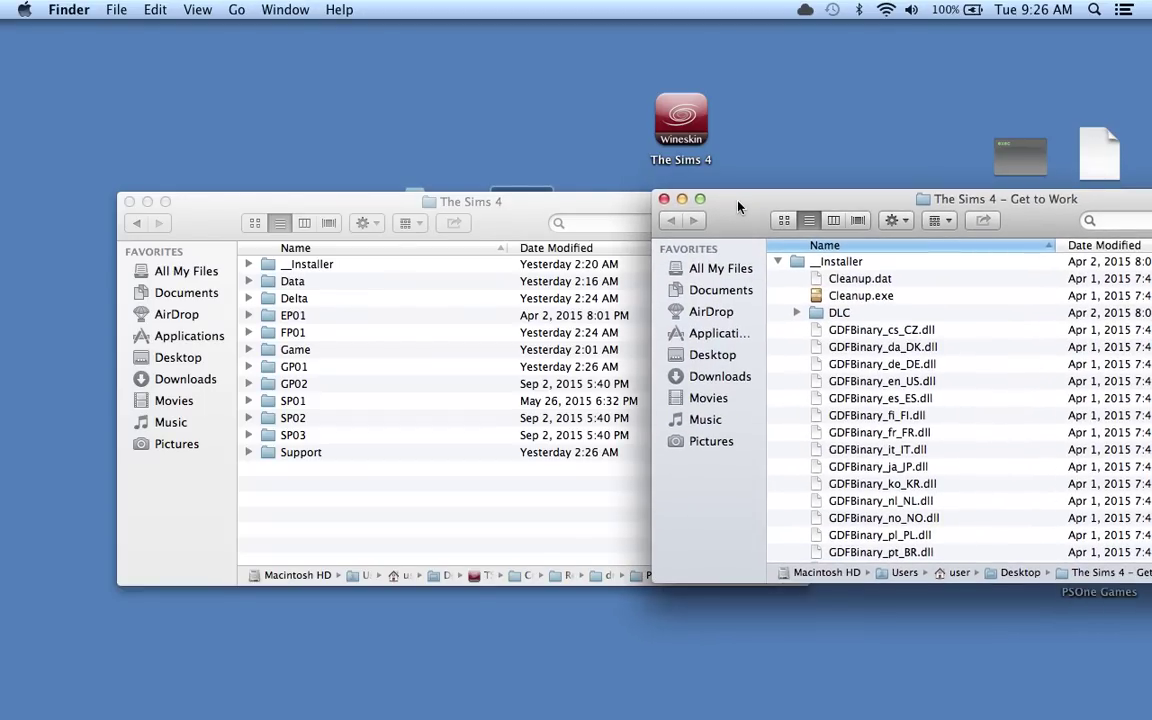
click(664, 200)
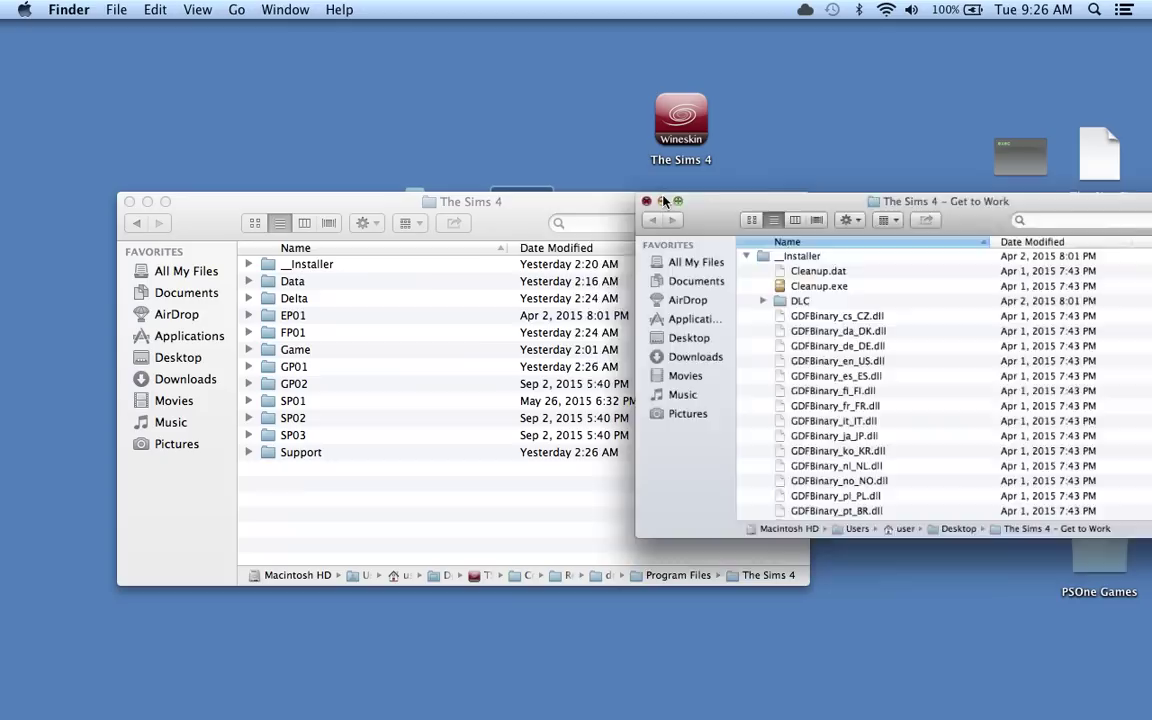
drag(708, 204, 658, 291)
Open the The_Sims_4_fix_TORRENT-VERSION folder and compare its contents side by side with the wrapper's The Sims 4 folder
click(619, 229)
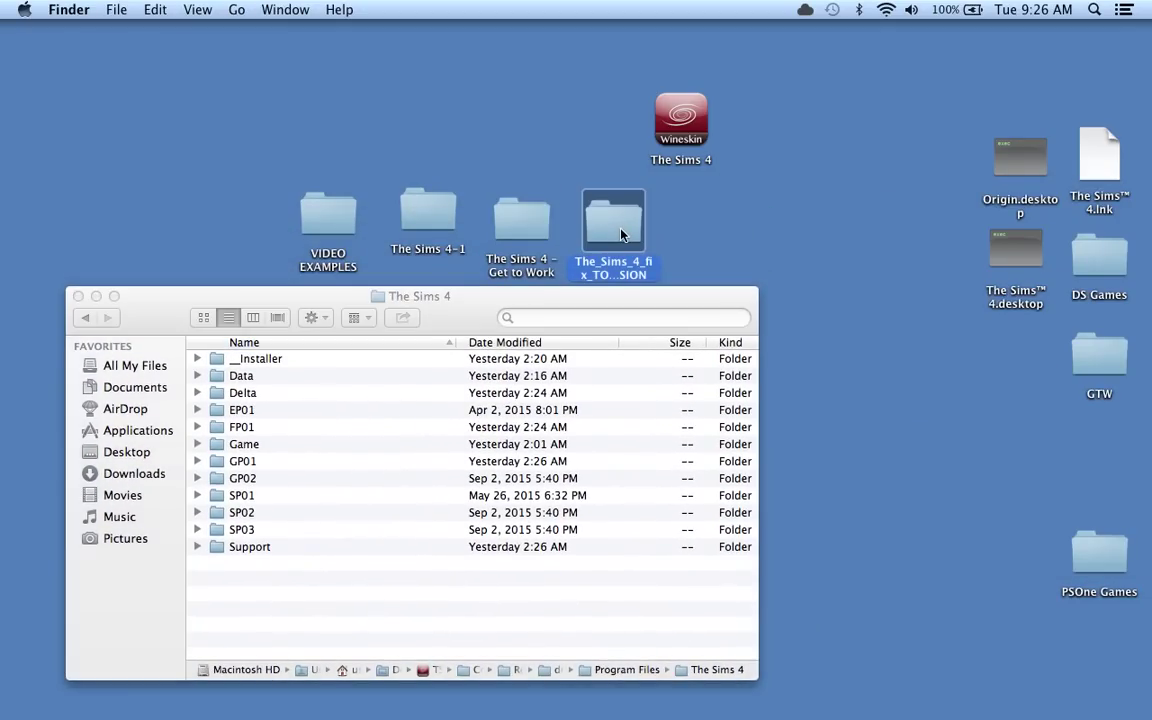
double_click(620, 234)
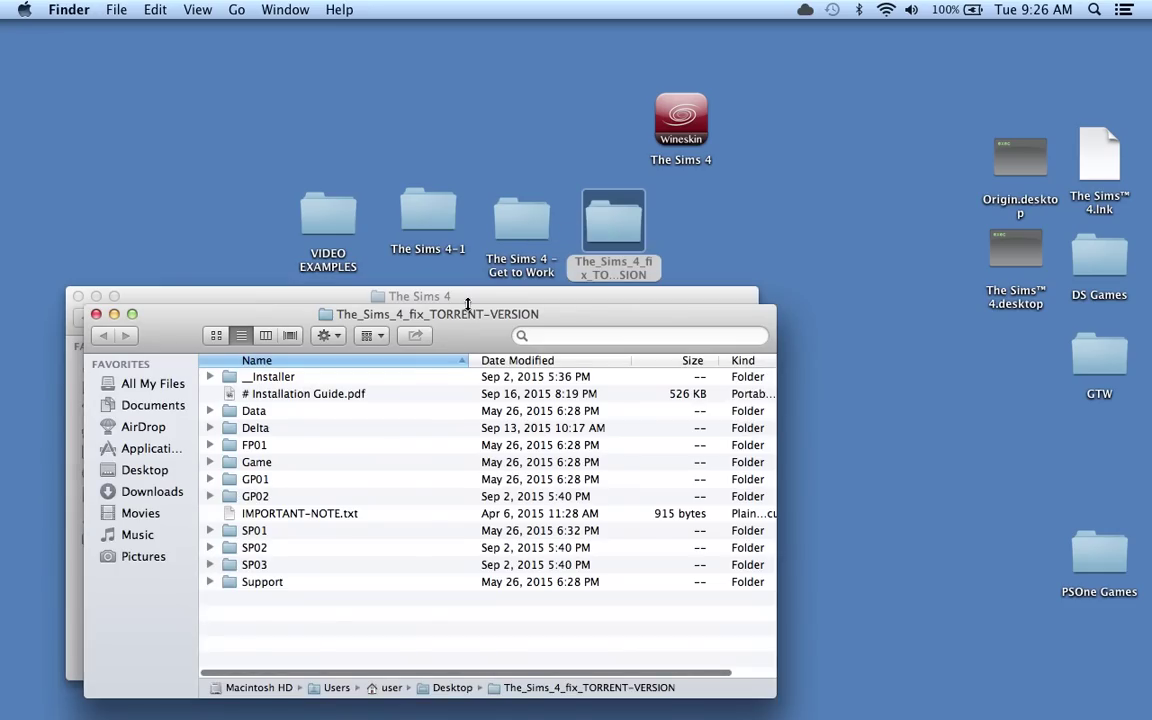
drag(466, 318, 1029, 153)
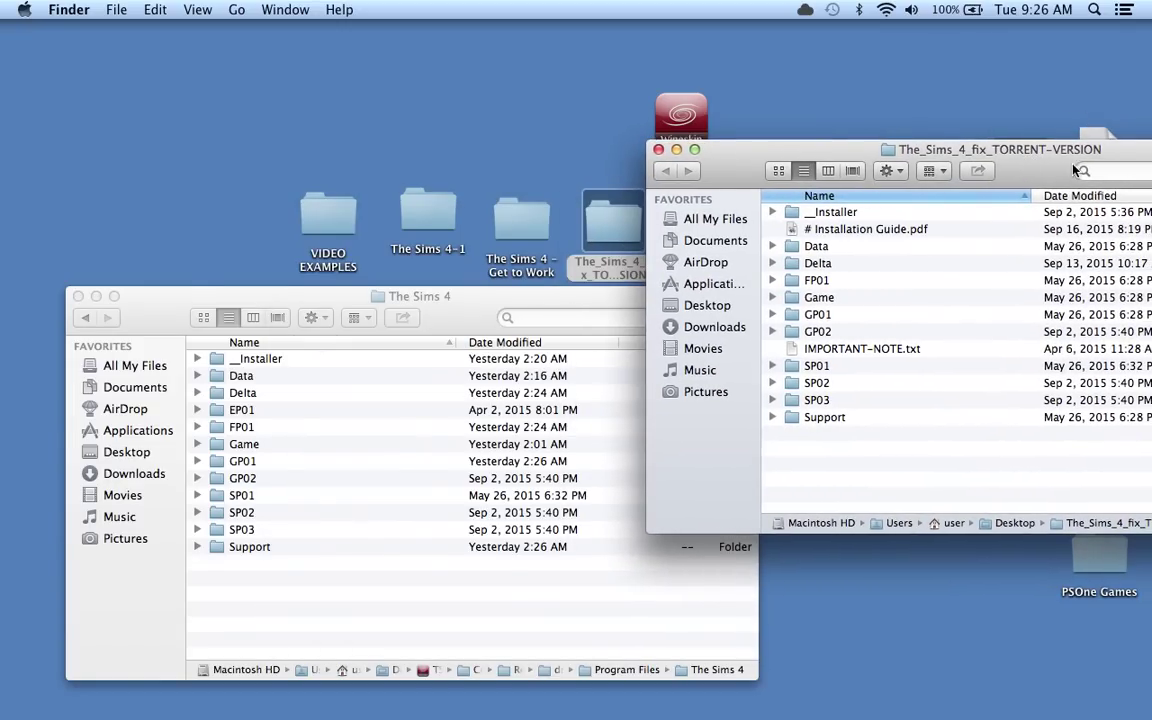
drag(960, 150, 978, 197)
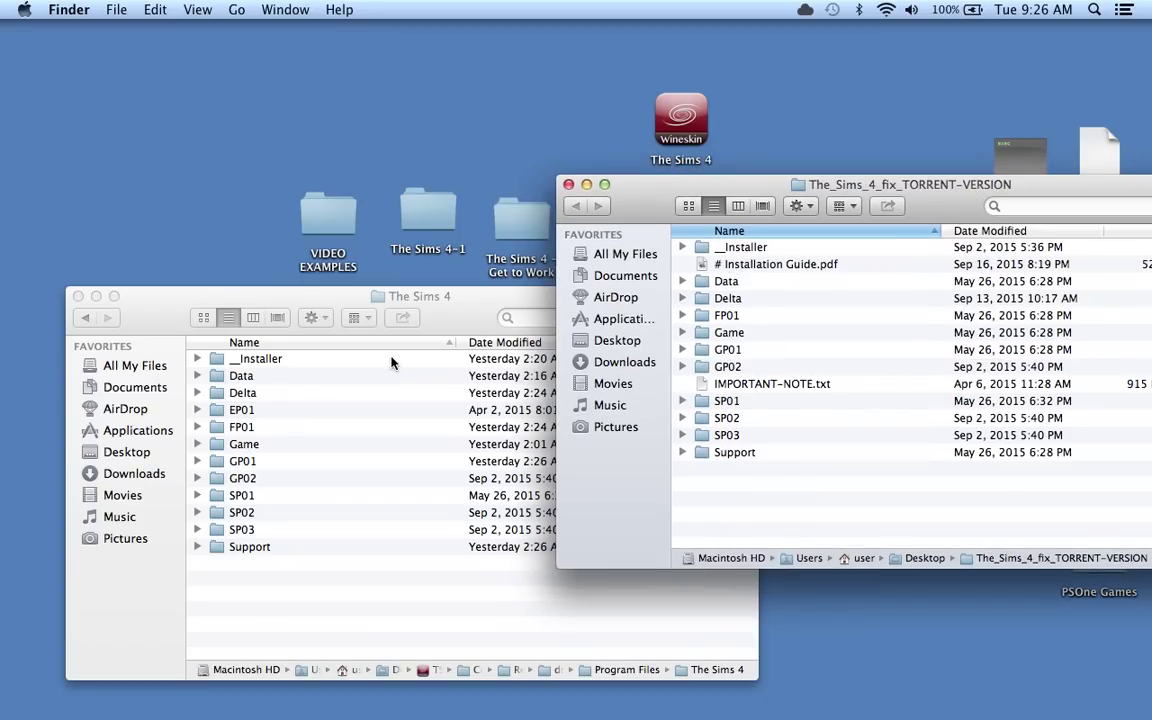
click(336, 305)
drag(336, 305, 278, 202)
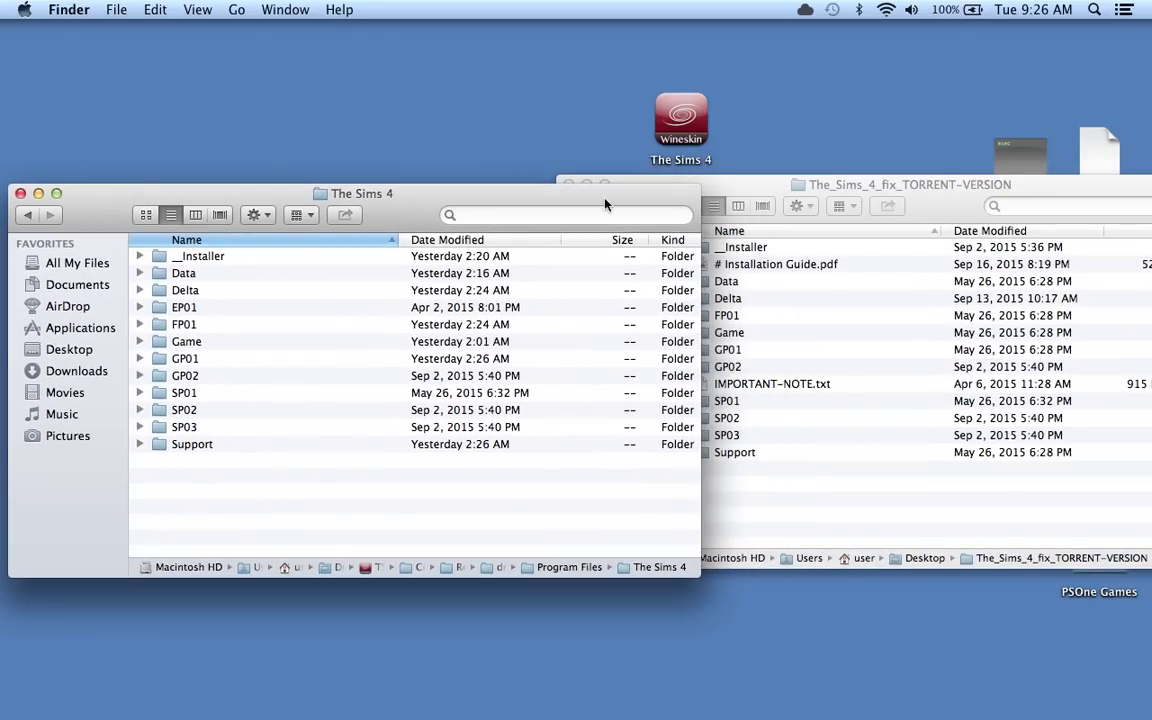
click(913, 239)
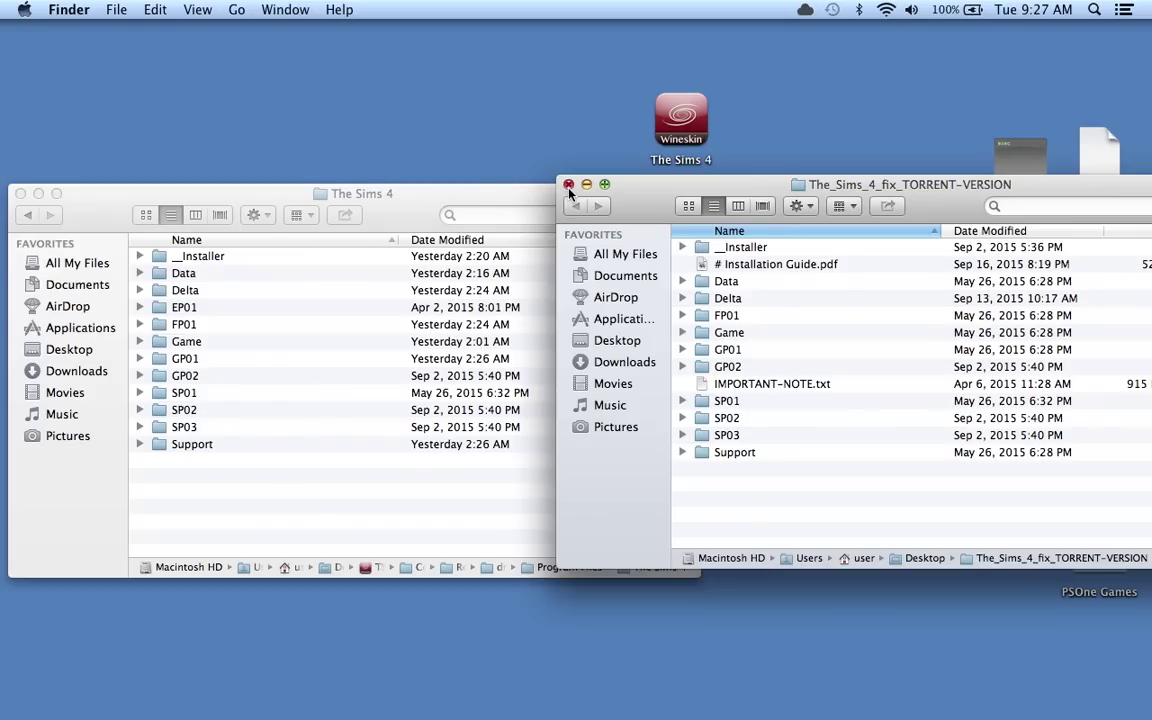
Close the The_Sims_4_fix_TORRENT-VERSION and The Sims 4 folder windows
drag(607, 186, 607, 179)
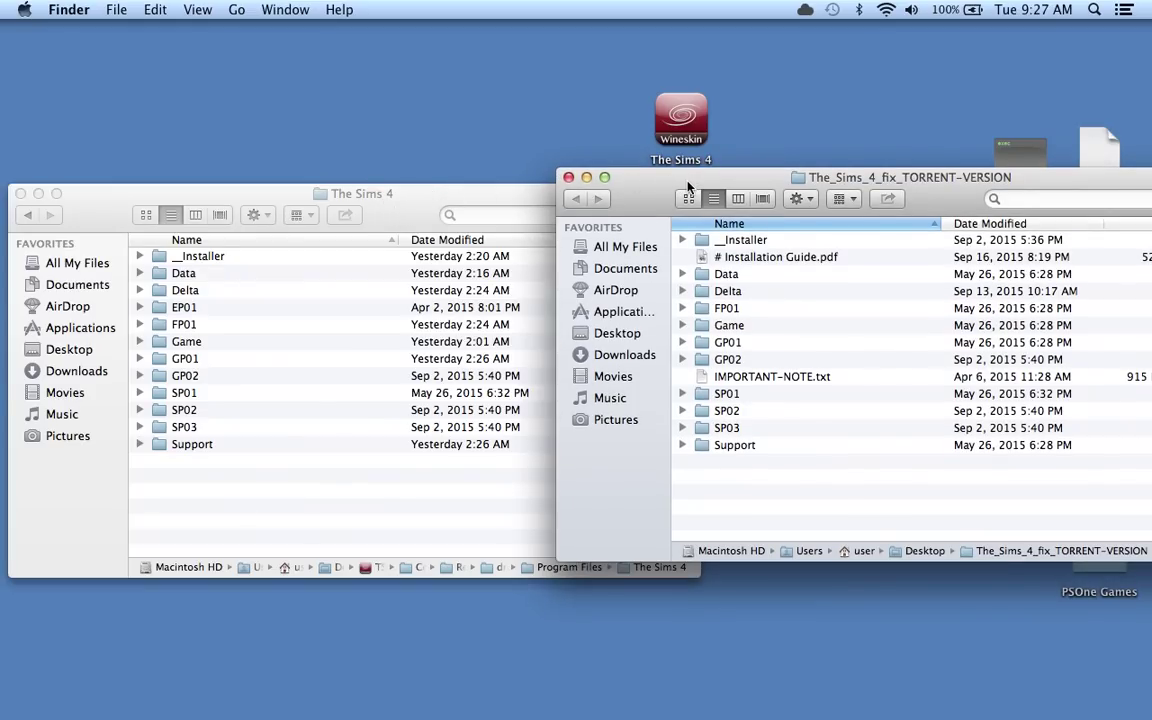
drag(576, 178, 598, 201)
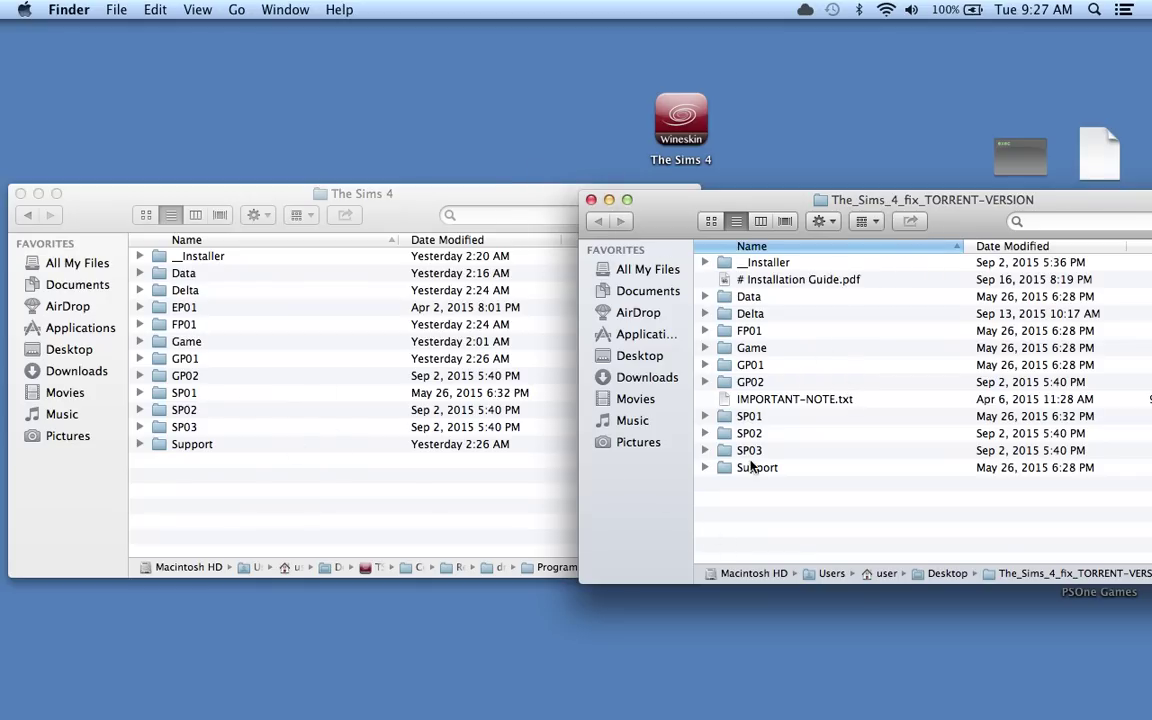
click(592, 201)
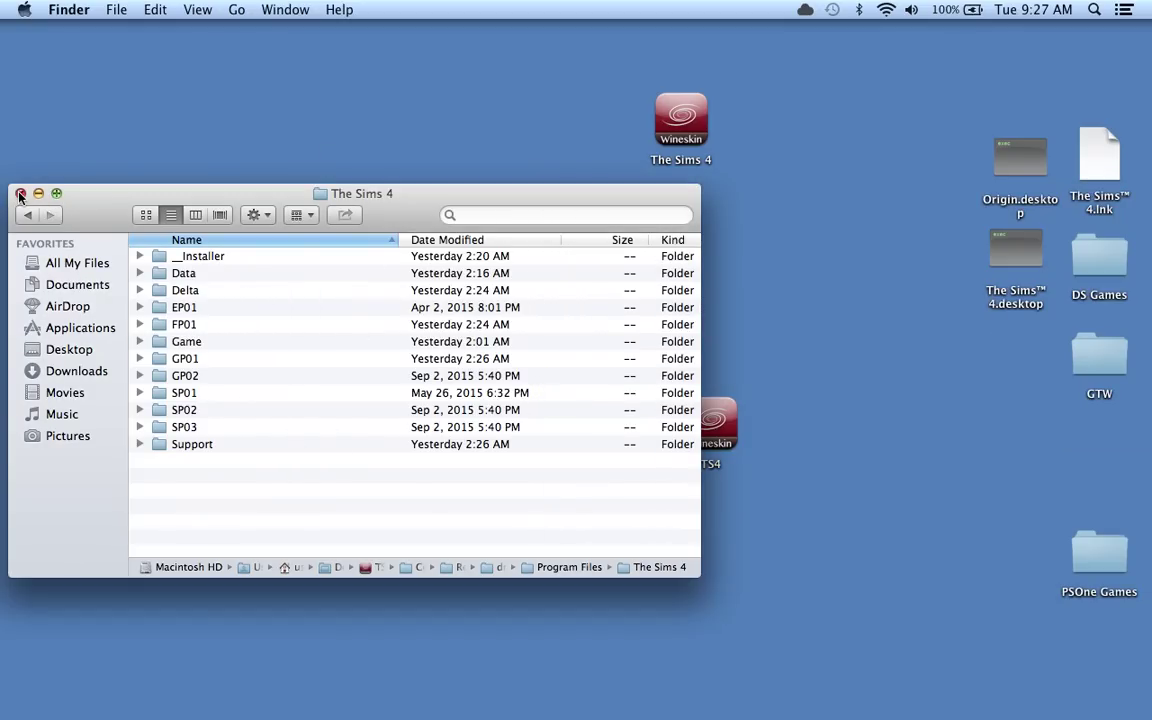
click(19, 194)
Switch to the minimized Chrome window, look over the Origin for PC download page, and minimize the browser again
mouse_move(526, 715)
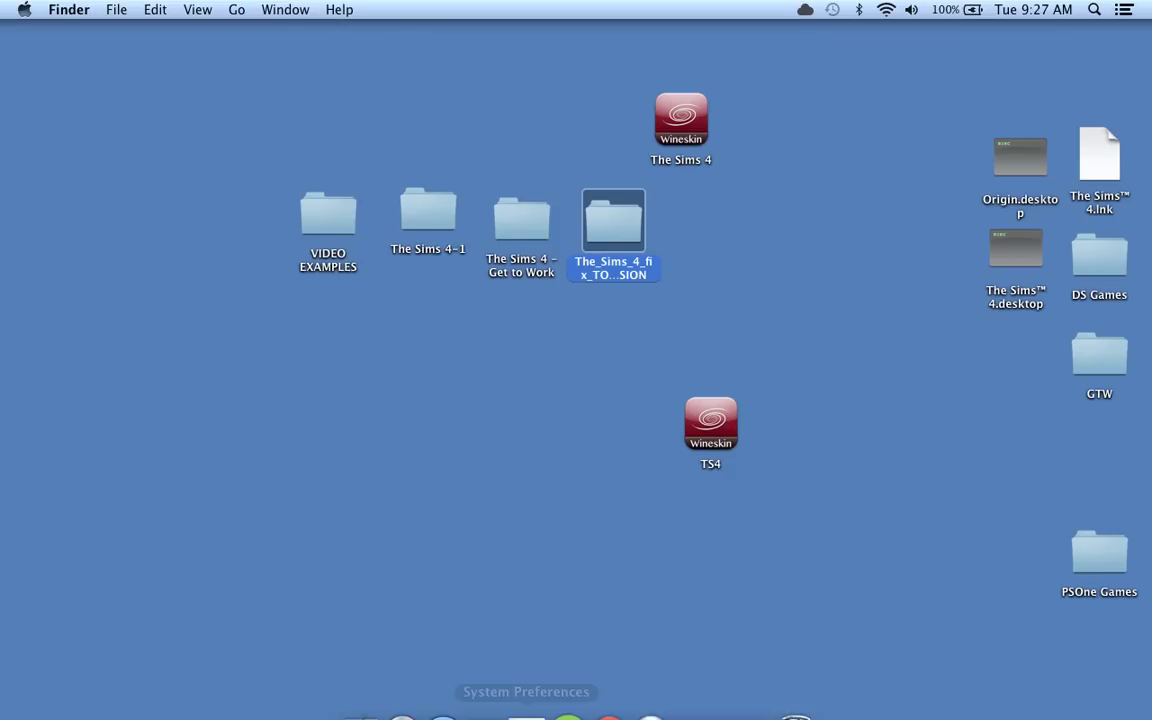
click(758, 698)
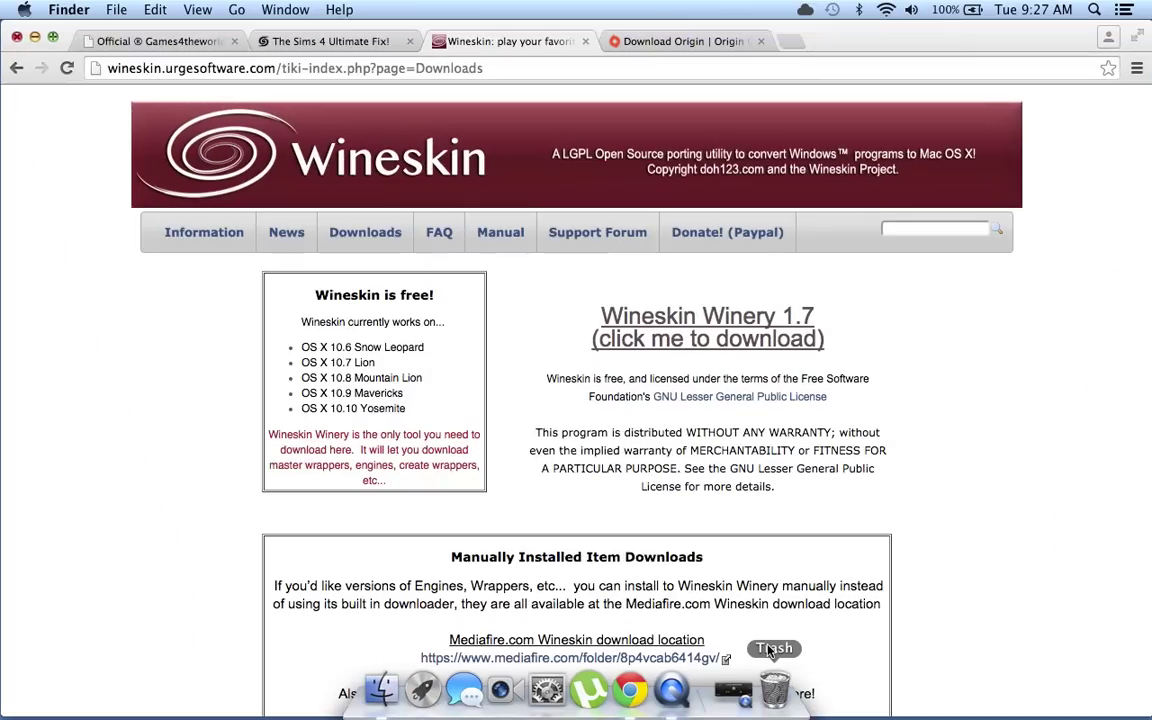
click(716, 48)
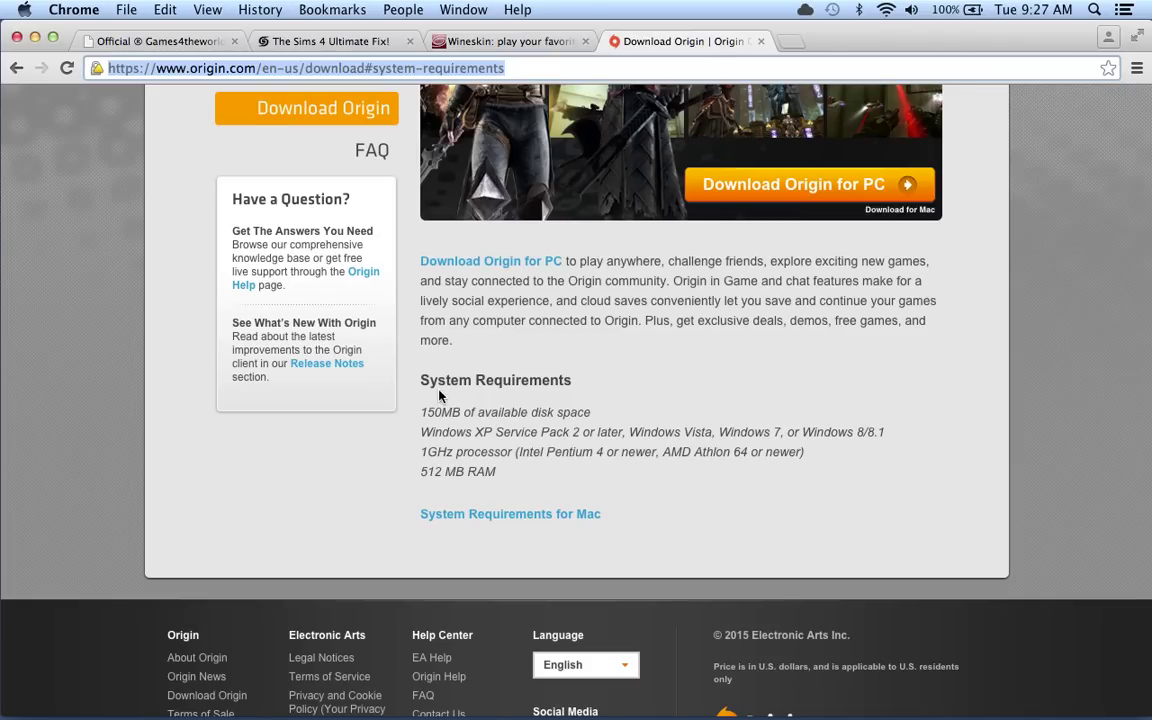
scroll(470, 148, up, 4)
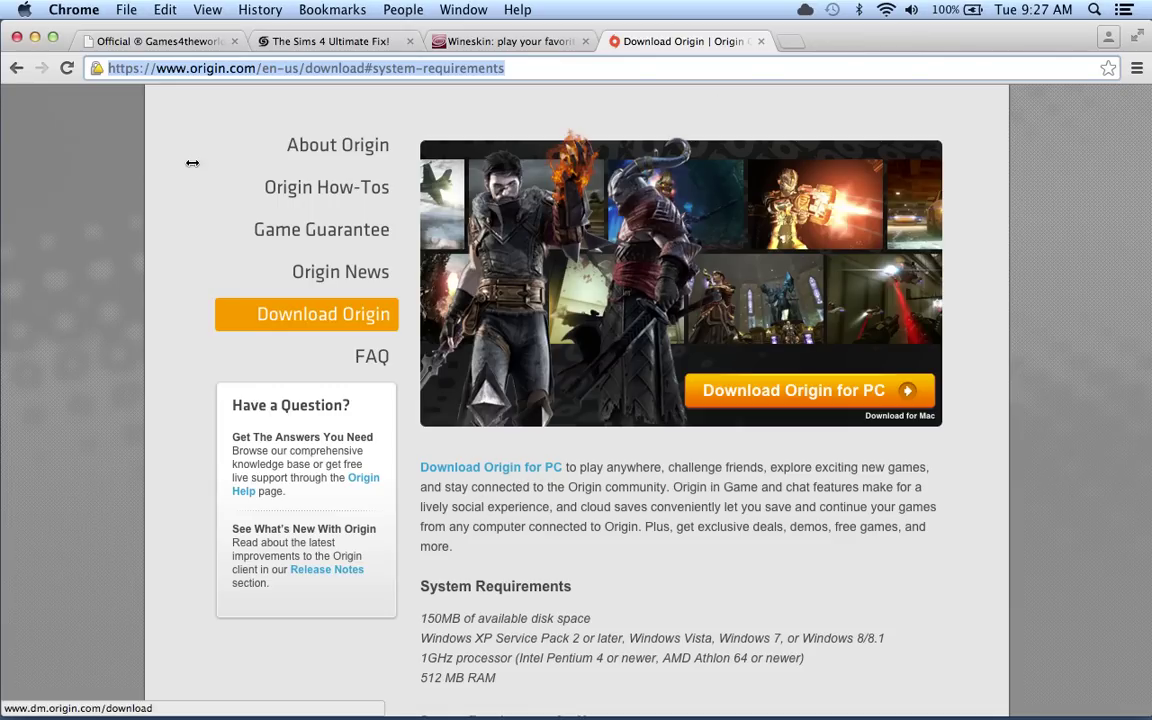
click(34, 40)
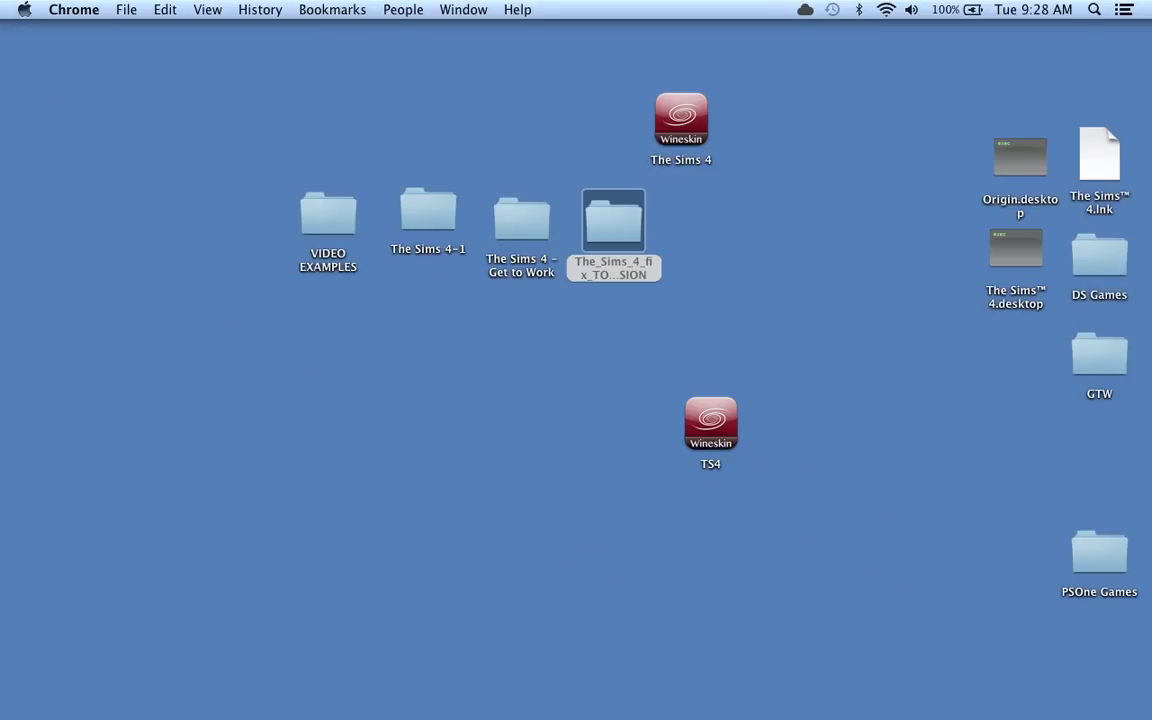
Examine the setup files in the VIDEO EXAMPLES desktop folder, close it, and dismiss the OS X updates notification
click(333, 225)
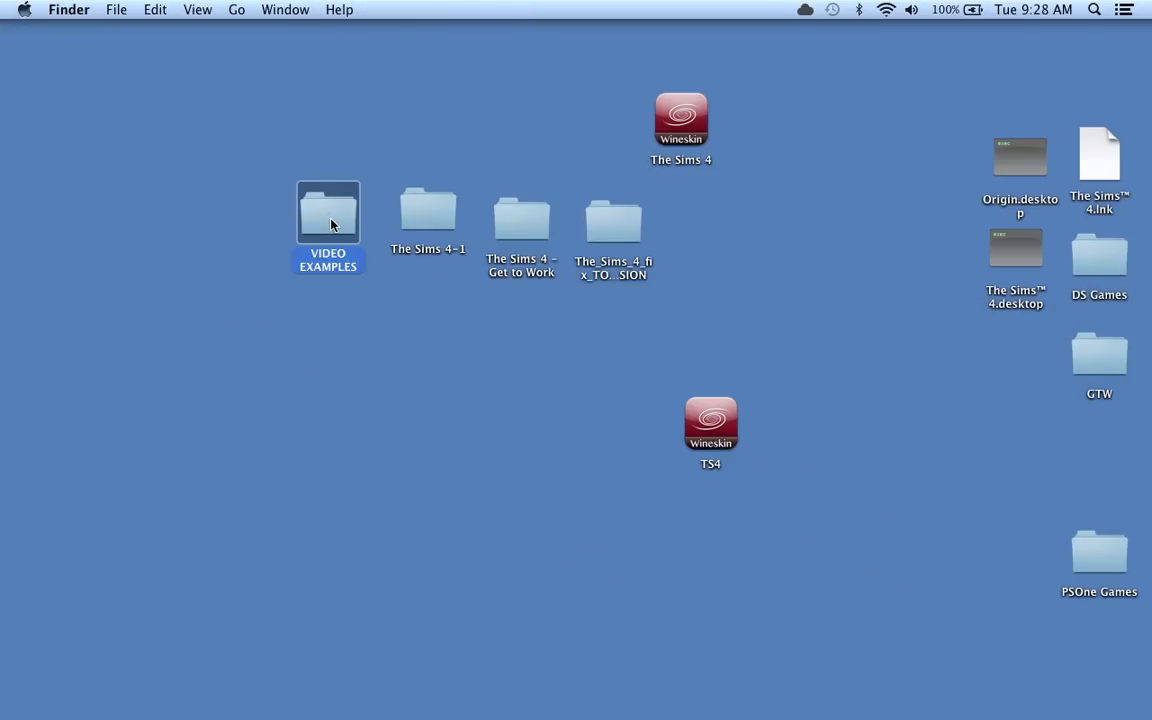
double_click(333, 225)
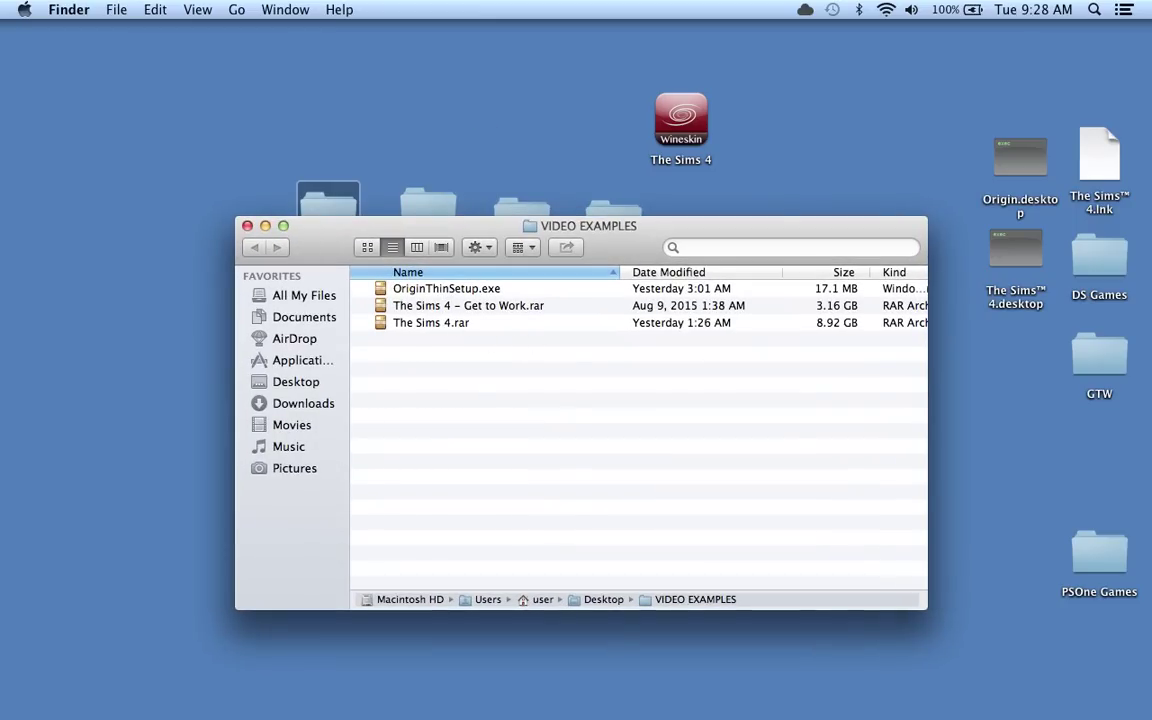
mouse_move(712, 700)
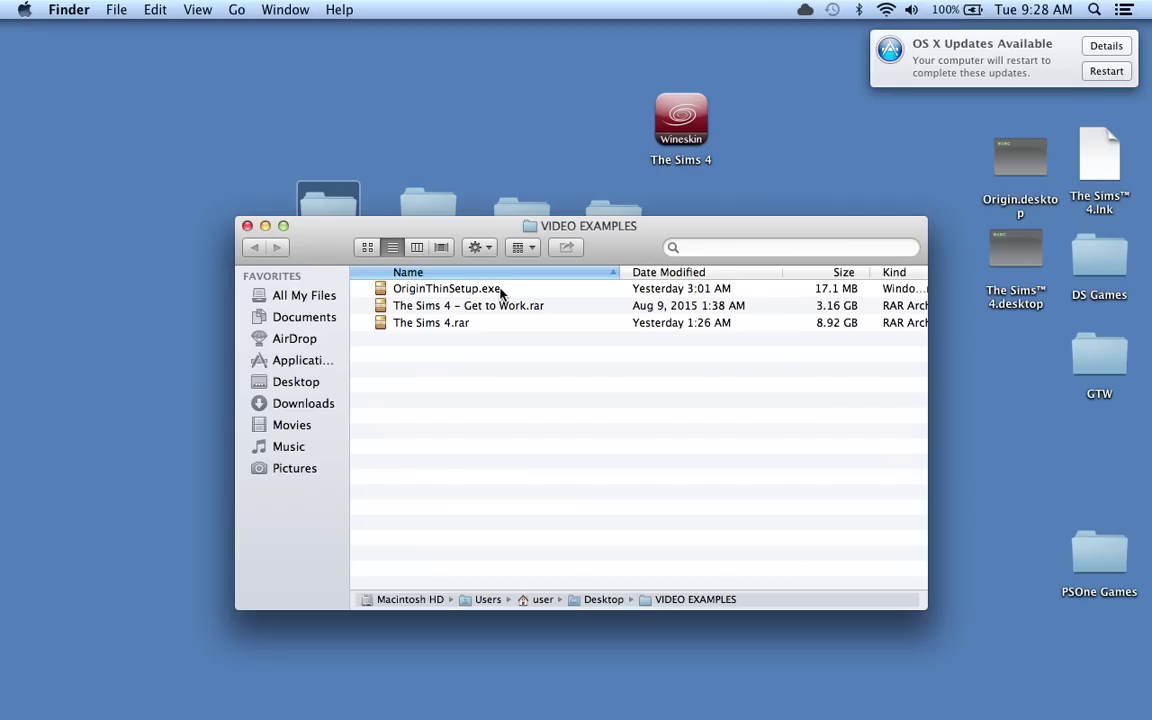
click(247, 226)
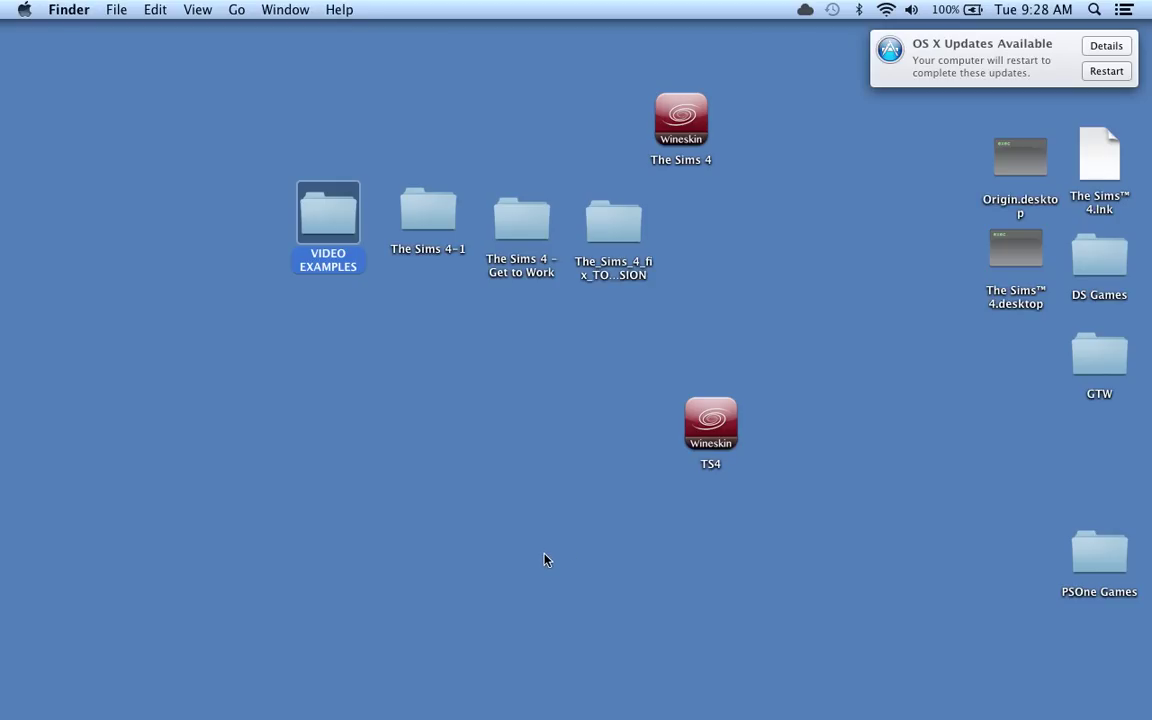
scroll(874, 62, right, 3)
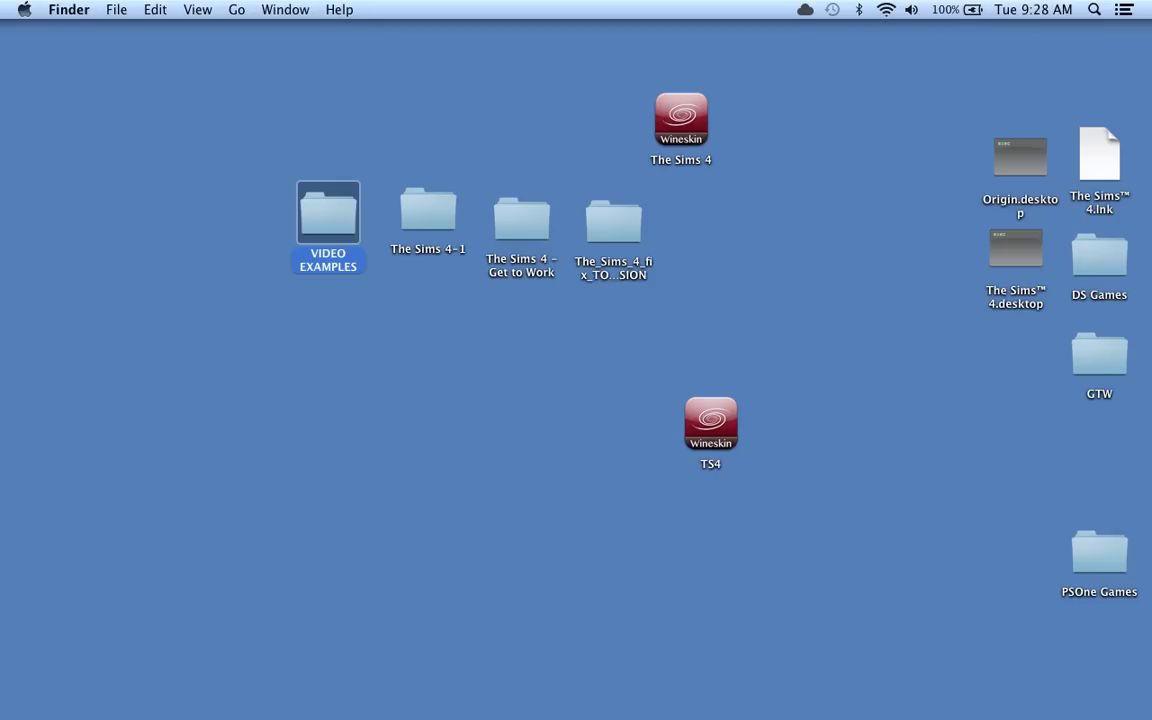
Launch the game from the TS4 wrapper on the desktop and dismiss the Origin installation error
click(722, 416)
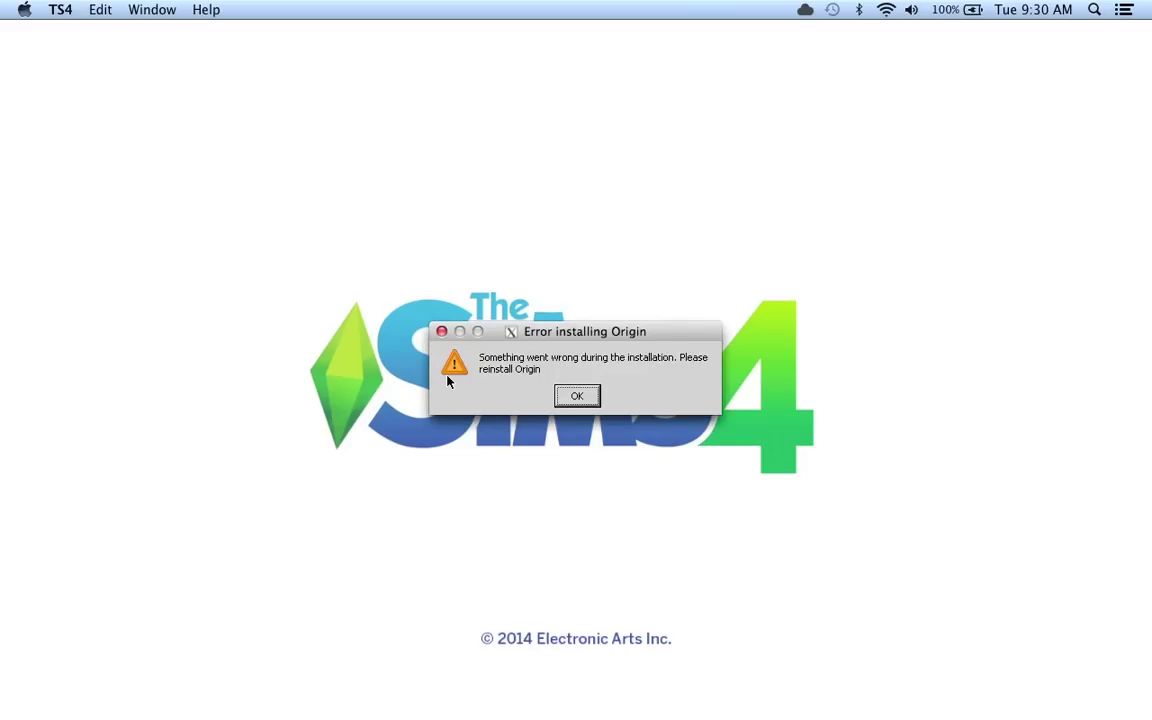
click(586, 396)
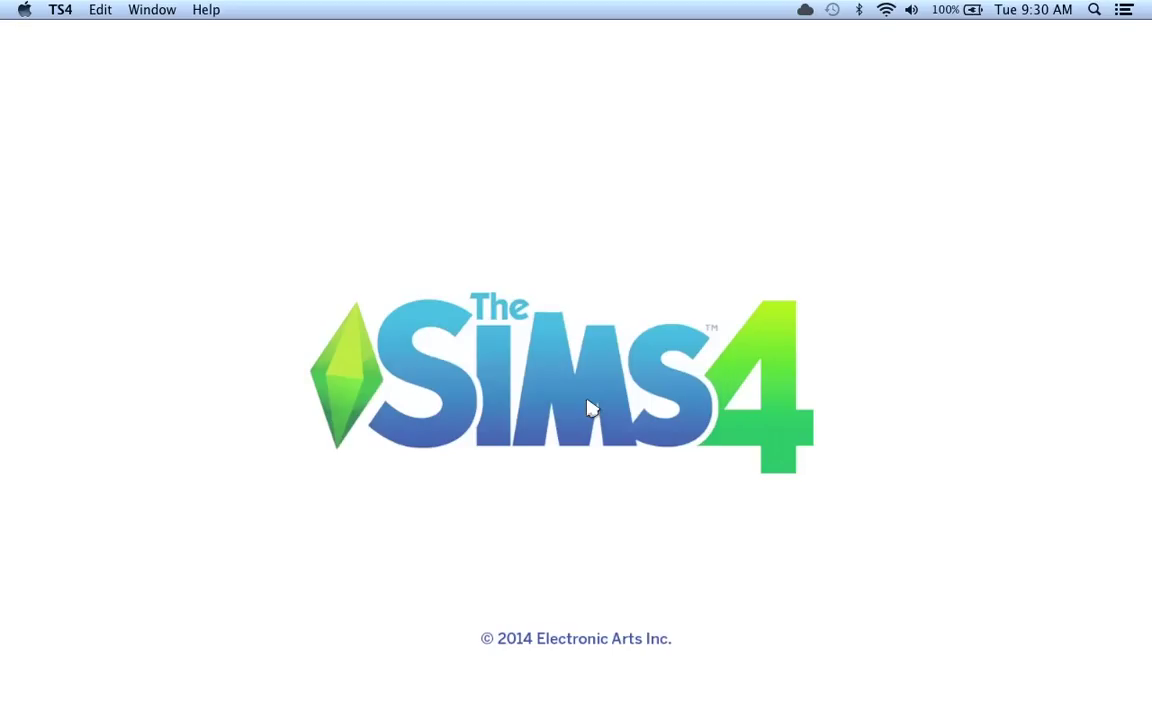